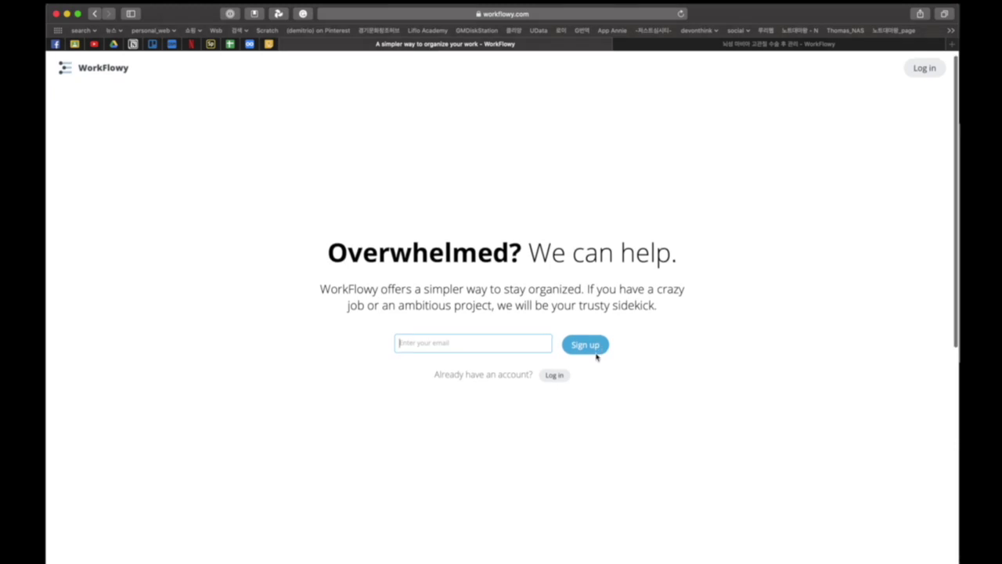
# Step: Log in to WorkFlowy with the existing account's saved login
pyautogui.scroll(1, 597, 356)
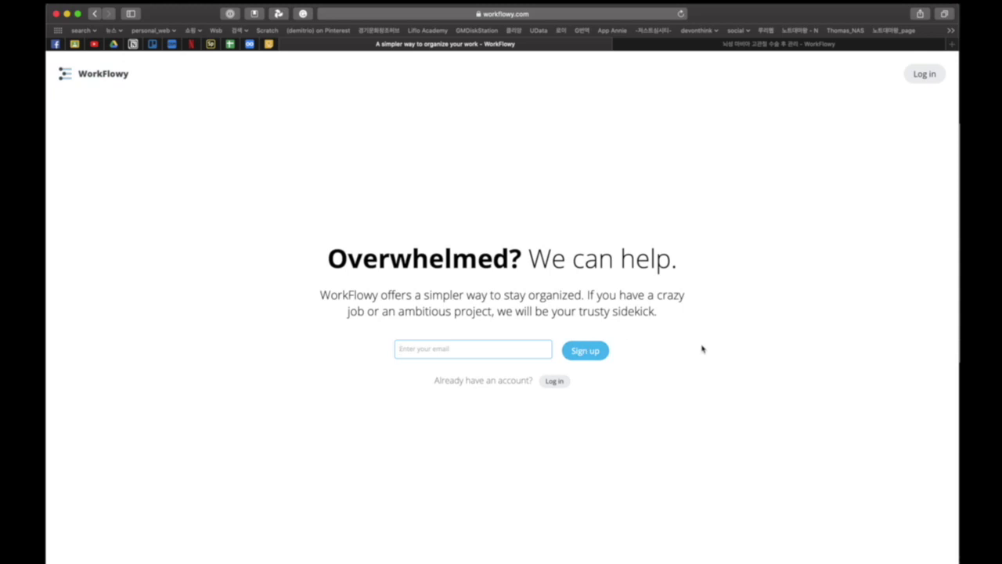
pyautogui.click(558, 381)
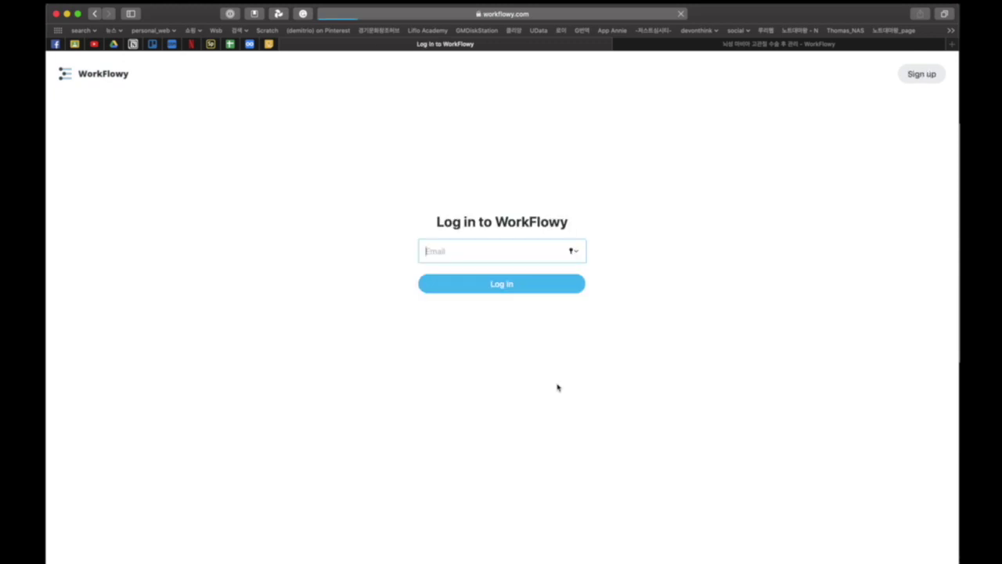
pyautogui.click(470, 272)
pyautogui.click(506, 315)
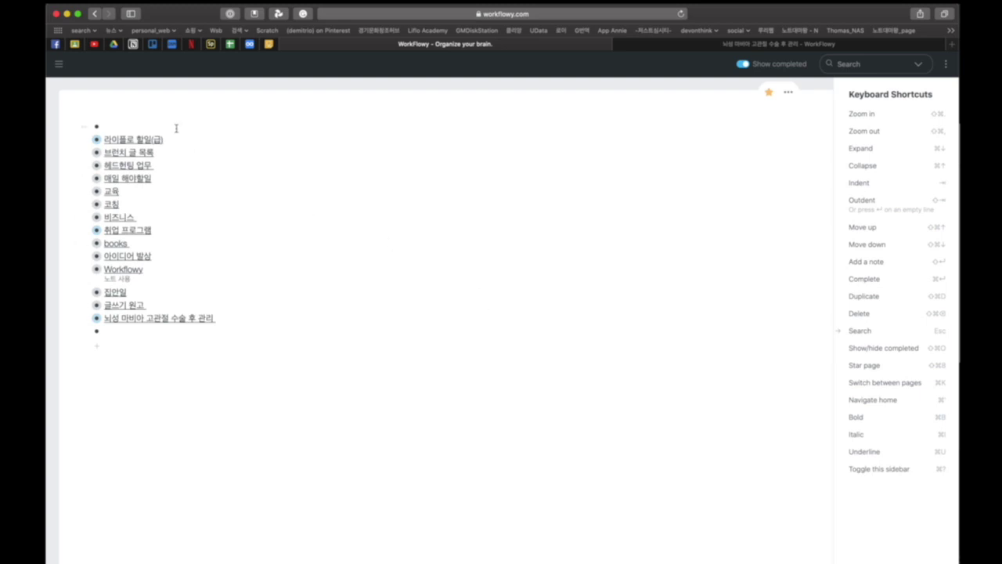
# Step: Open an empty bullet from the home list as its own page
pyautogui.click(59, 65)
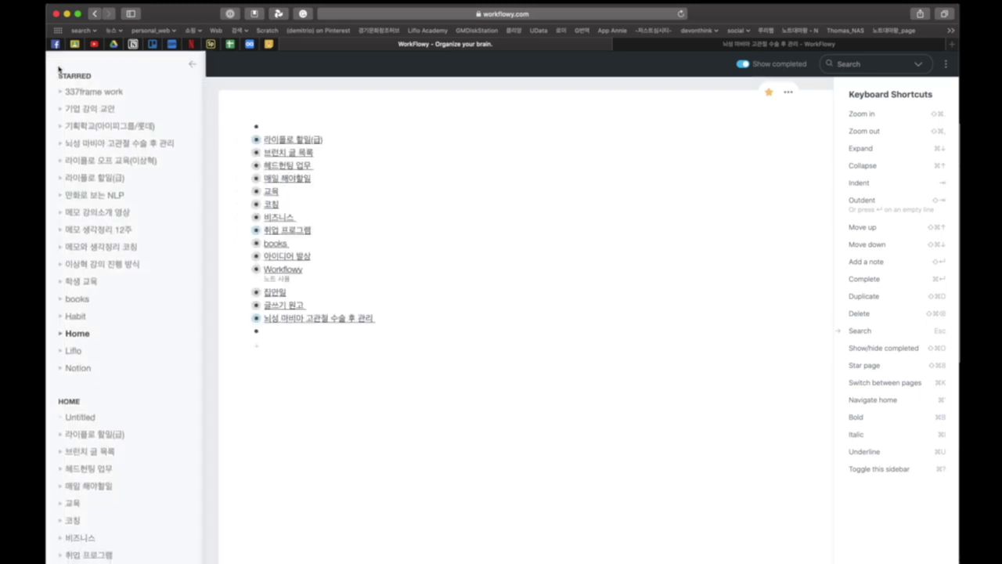
pyautogui.click(256, 331)
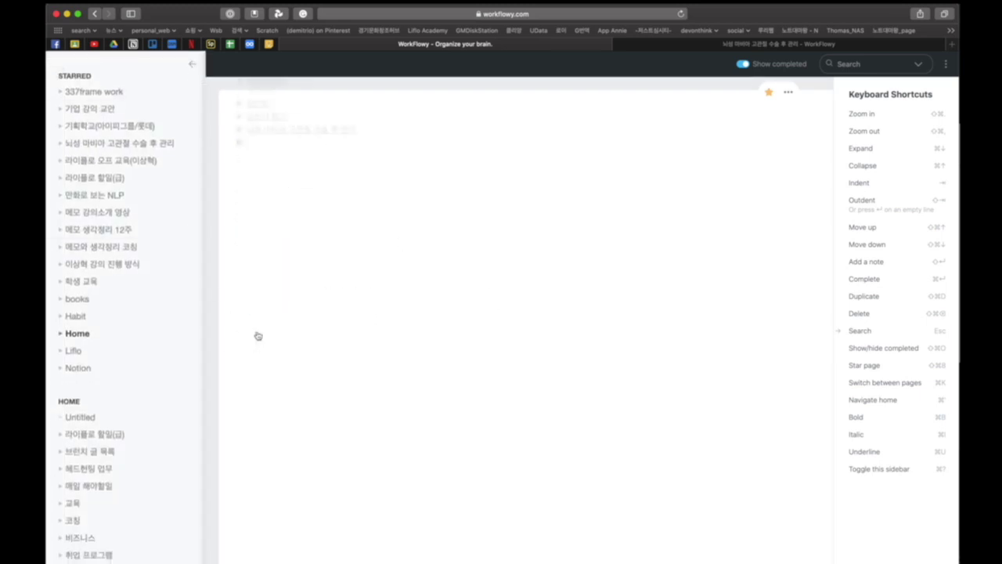
pyautogui.click(192, 63)
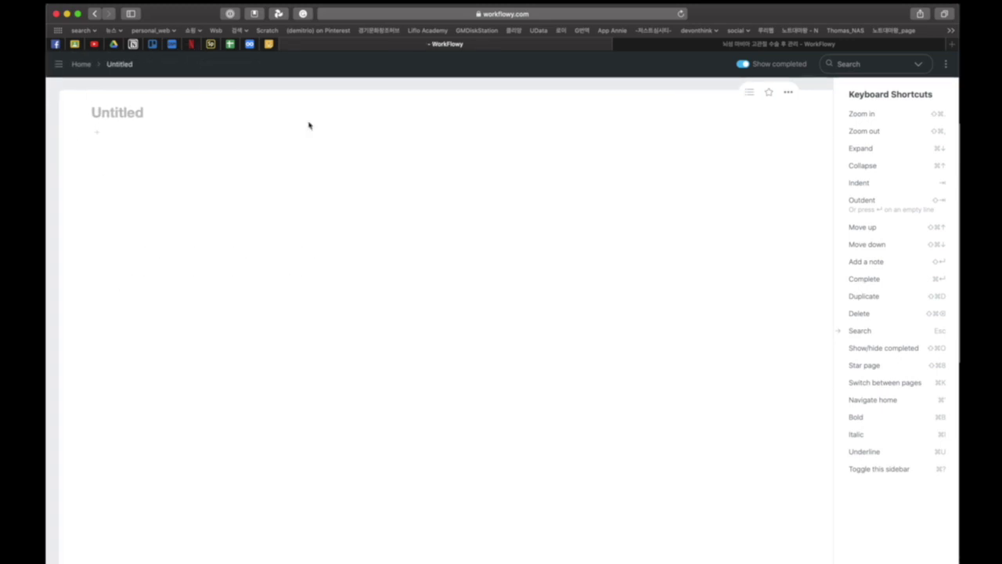
# Step: Hide the keyboard shortcuts list and keep the navigation sidebar open beside the untitled page
pyautogui.click(839, 333)
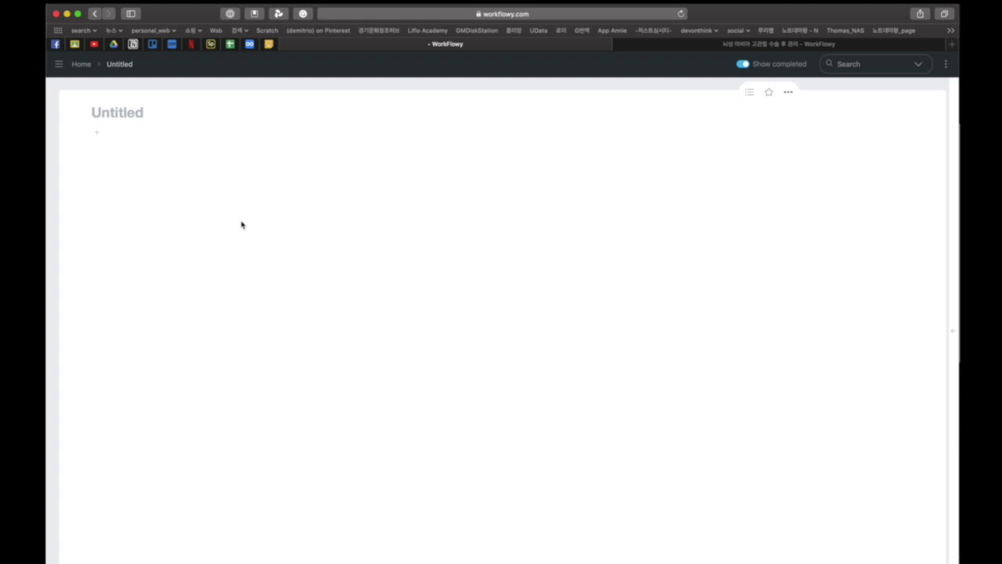
pyautogui.moveTo(60, 66)
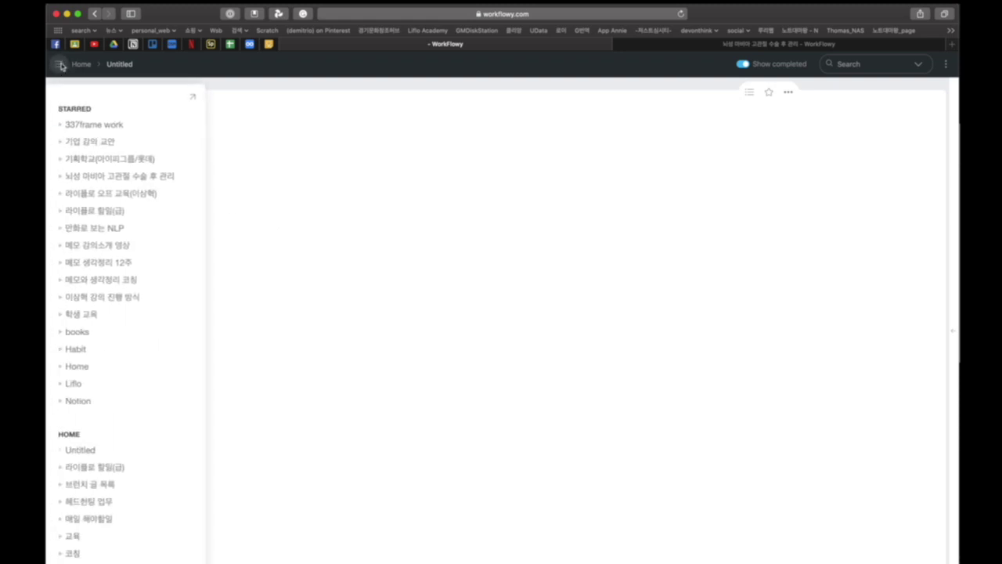
pyautogui.click(59, 66)
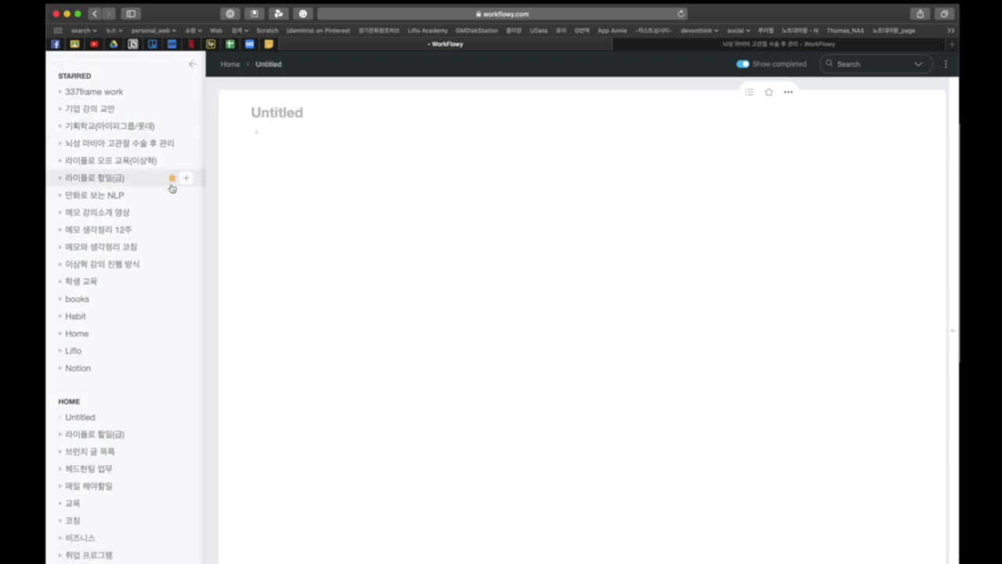
# Step: Title the untitled page 제목 and start its first bullet
pyautogui.write('wp')
pyautogui.press('BackSpace')
pyautogui.press('BackSpace')
pyautogui.write('재')
pyautogui.press('BackSpace')
pyautogui.write('제목')
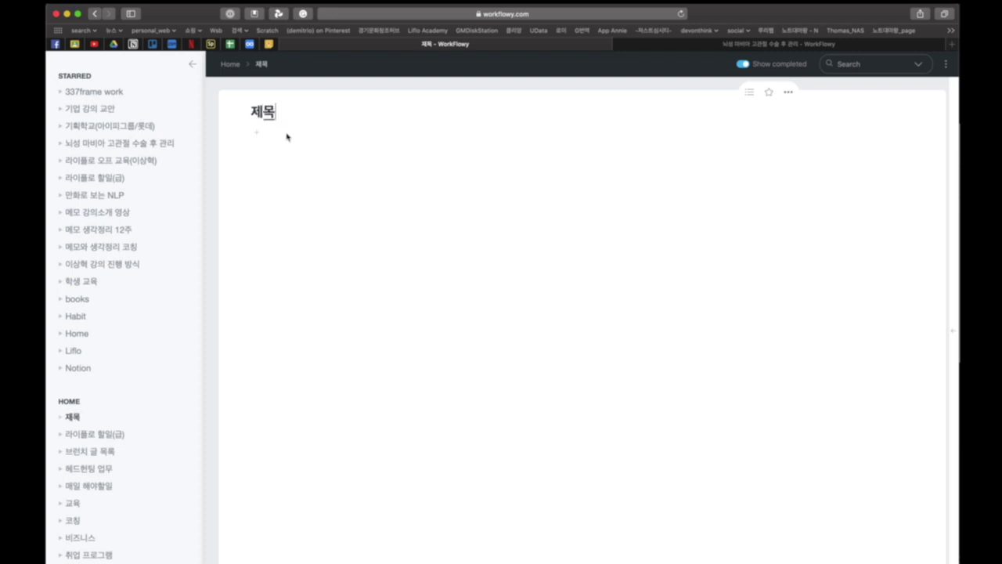
pyautogui.press('Return')
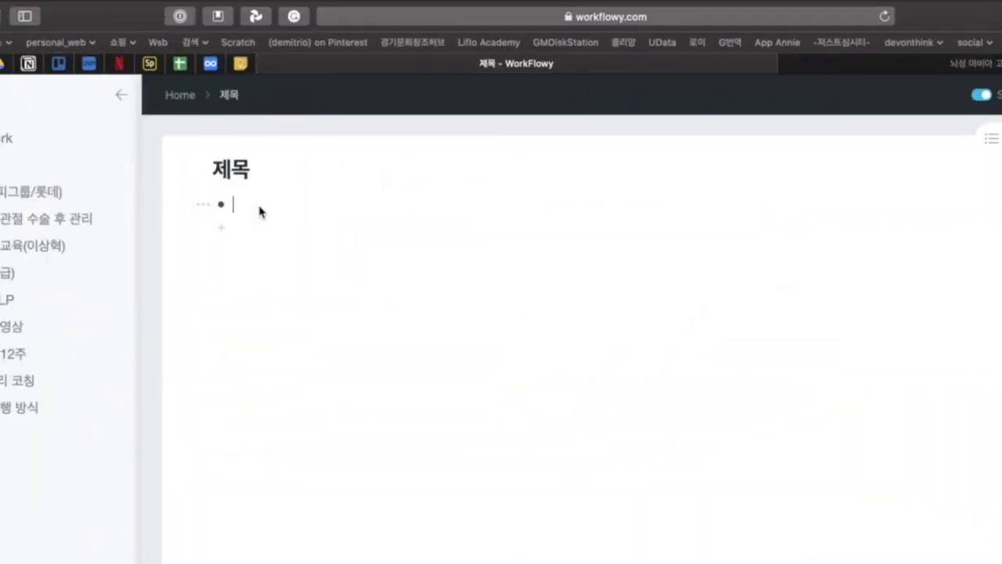
# Step: Write three bullets under the title: 주제 별 .., a line of filler text, and 다른 주제
pyautogui.write('주제 별 ..')
pyautogui.press('Return')
pyautogui.write('으리으ㅏㄴ리')
pyautogui.press('BackSpace')
pyautogui.write('ㅣ')
pyautogui.press('Return')
pyautogui.write('다른 제')
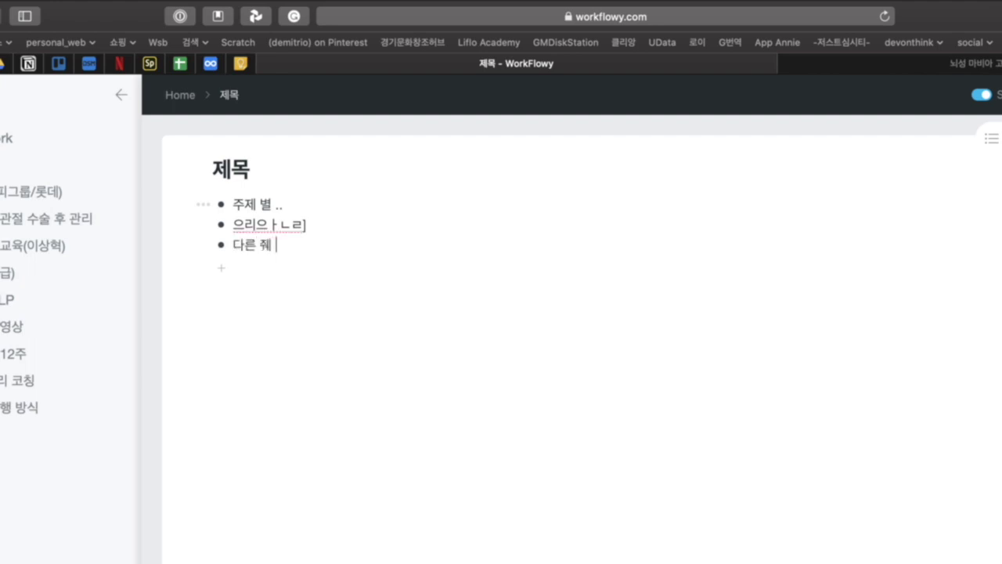
pyautogui.press('BackSpace')
pyautogui.write('ㅜ제')
# Step: Replace the page title with 주제
pyautogui.press('Up')
pyautogui.press('Up')
pyautogui.moveTo(259, 167); pyautogui.dragTo(216, 166)
pyautogui.write('주제')
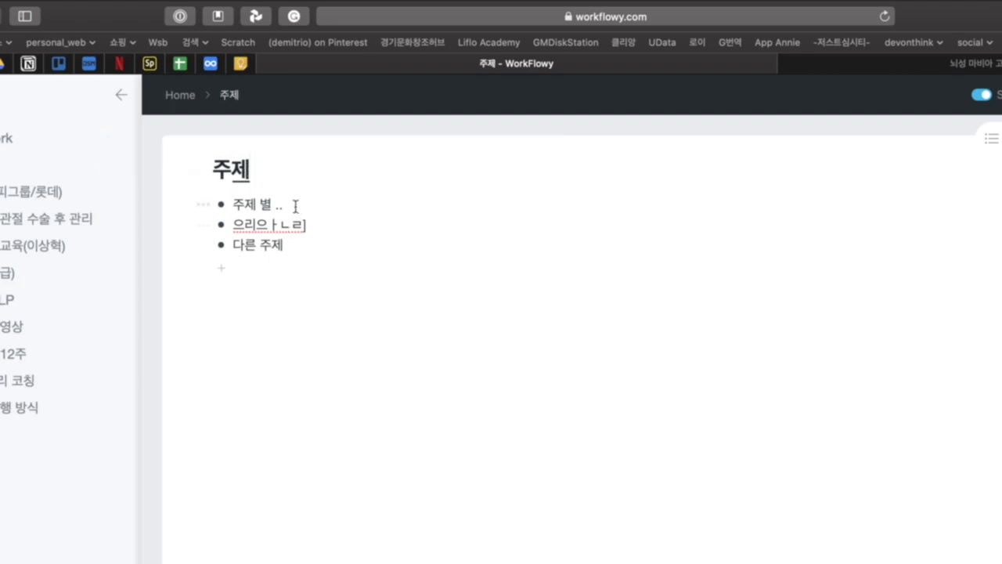
# Step: Replace the first bullet's text with 내용 1
pyautogui.click(222, 205)
pyautogui.moveTo(291, 206); pyautogui.dragTo(231, 211)
pyautogui.write('내용 1')
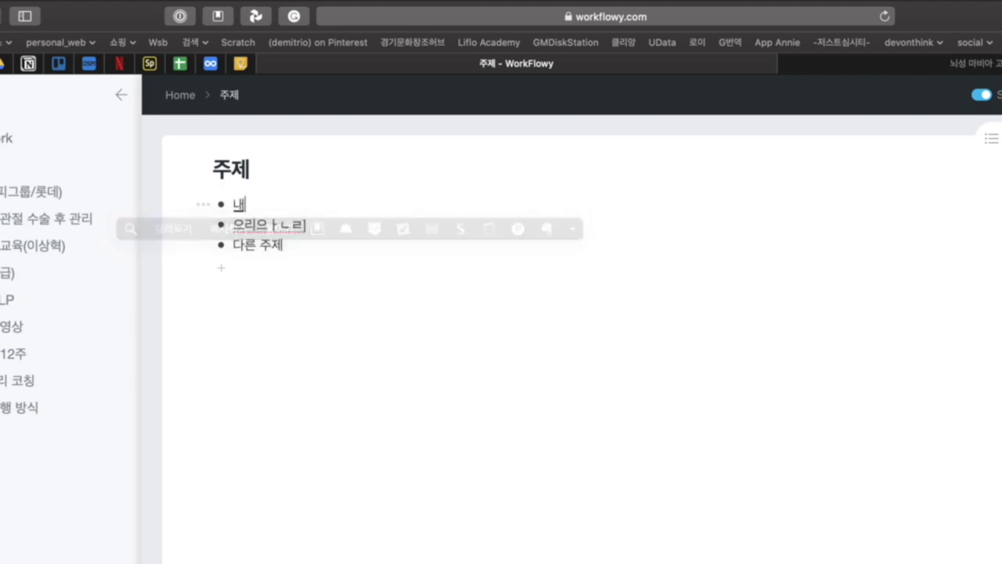
# Step: Replace the second bullet's filler text with 내요 2
pyautogui.press('Right')
pyautogui.hotkey('shift', 'Right')
pyautogui.hotkey('shift', 'Right')
pyautogui.hotkey('shift', 'Right')
pyautogui.hotkey('shift', 'Right')
pyautogui.hotkey('shift', 'Right')
pyautogui.hotkey('shift', 'Right')
pyautogui.hotkey('shift', 'Right')
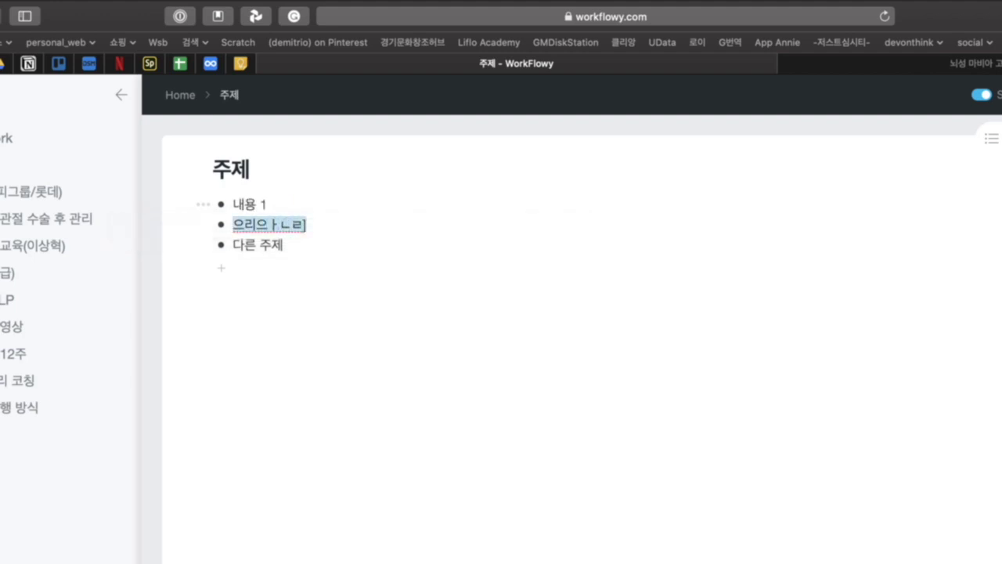
pyautogui.write('내요 2')
# Step: Replace the third bullet's text with 내용 3
pyautogui.press('Right')
pyautogui.press('End')
pyautogui.hotkey('shift', 'Left')
pyautogui.hotkey('shift', 'Left')
pyautogui.hotkey('shift', 'Left')
pyautogui.hotkey('shift', 'Left')
pyautogui.hotkey('shift', 'Left')
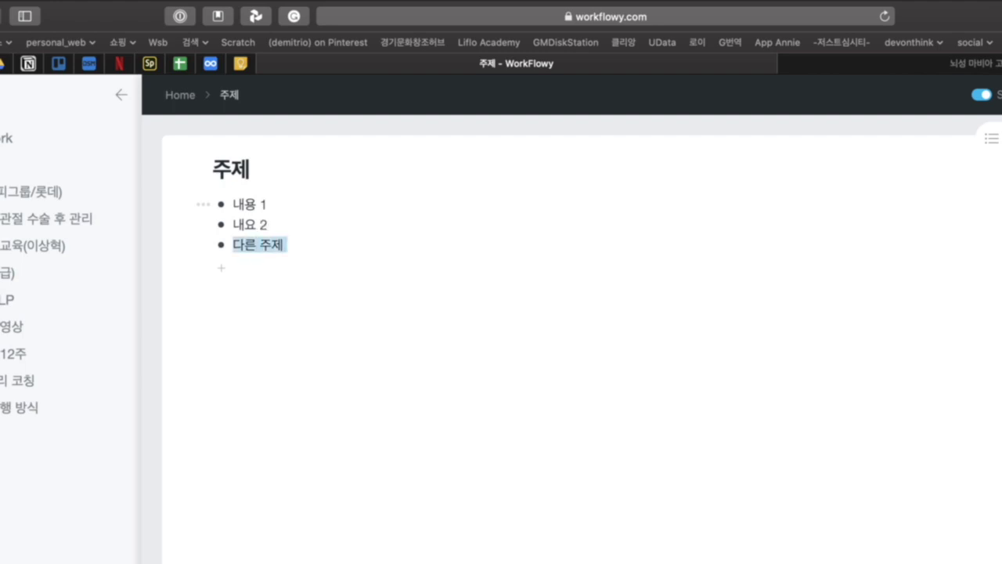
pyautogui.write('내용 3')
# Step: Correct the second bullet's wording so it reads 내용 2
pyautogui.press('Up')
pyautogui.press('Right')
pyautogui.press('Right')
pyautogui.press('BackSpace')
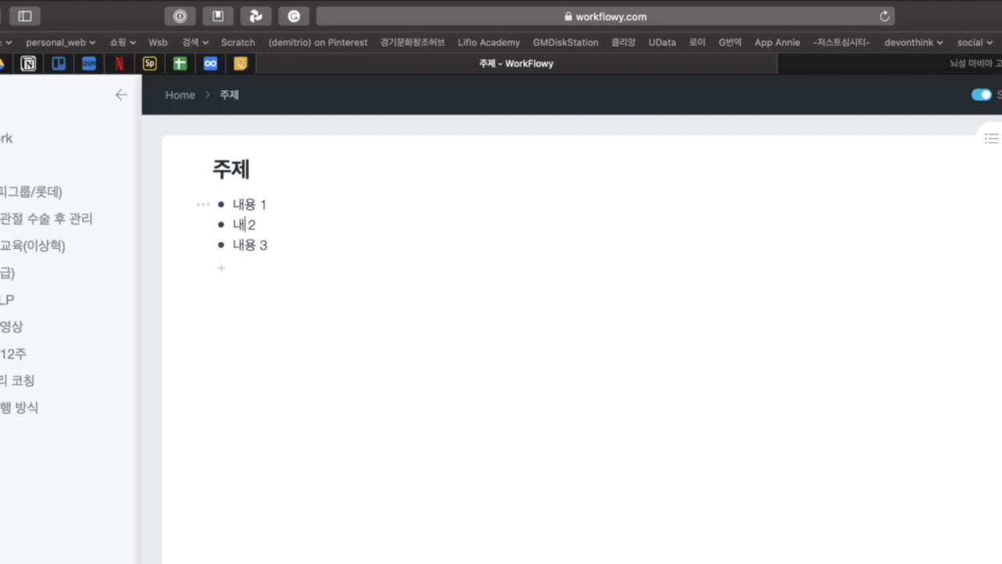
pyautogui.write('용')
# Step: Add an indented sub-bullet under 내용 1 reading 내용 1 1 작성
pyautogui.click(279, 204)
pyautogui.press('Return')
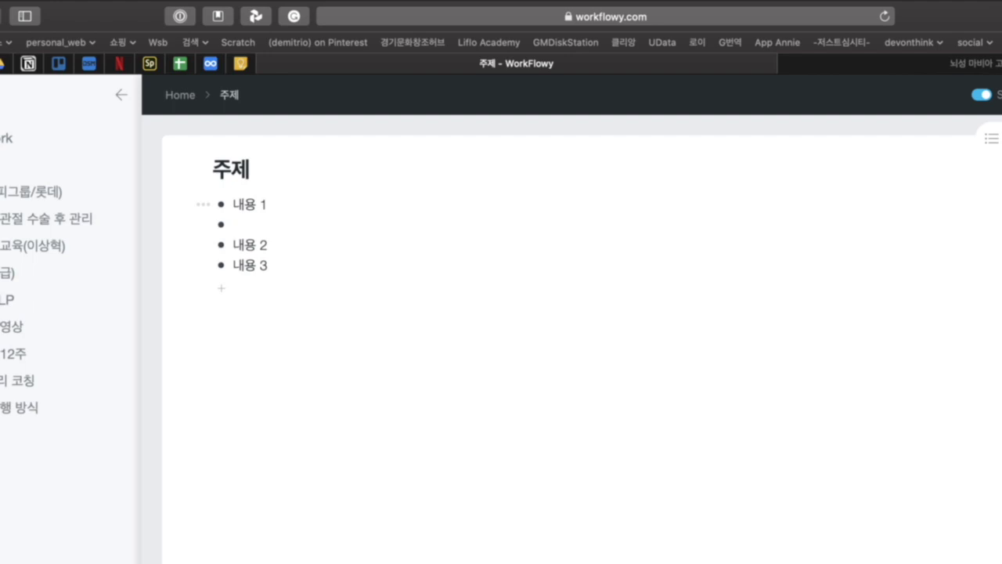
pyautogui.press('Tab')
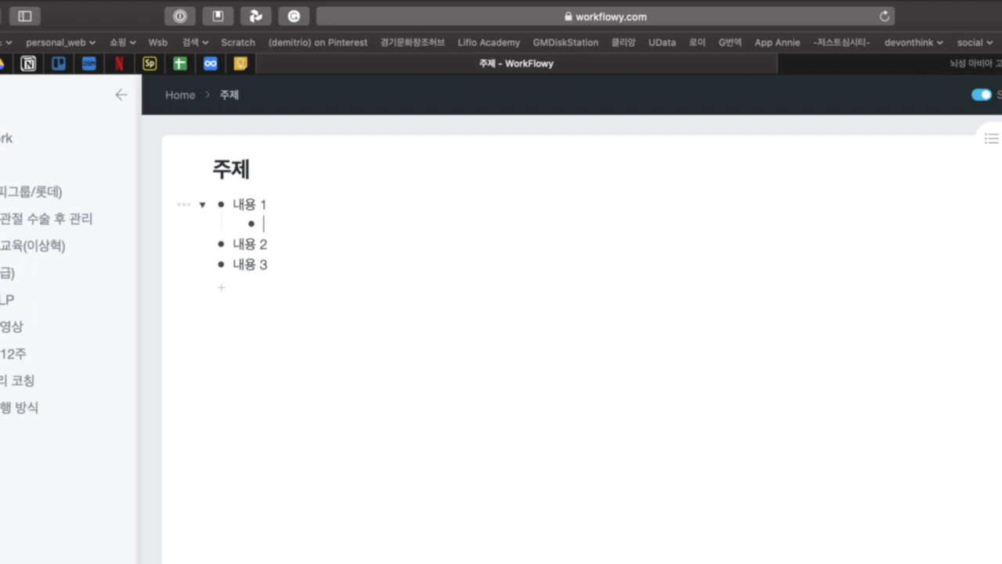
pyautogui.write('내용 1 1 자겠')
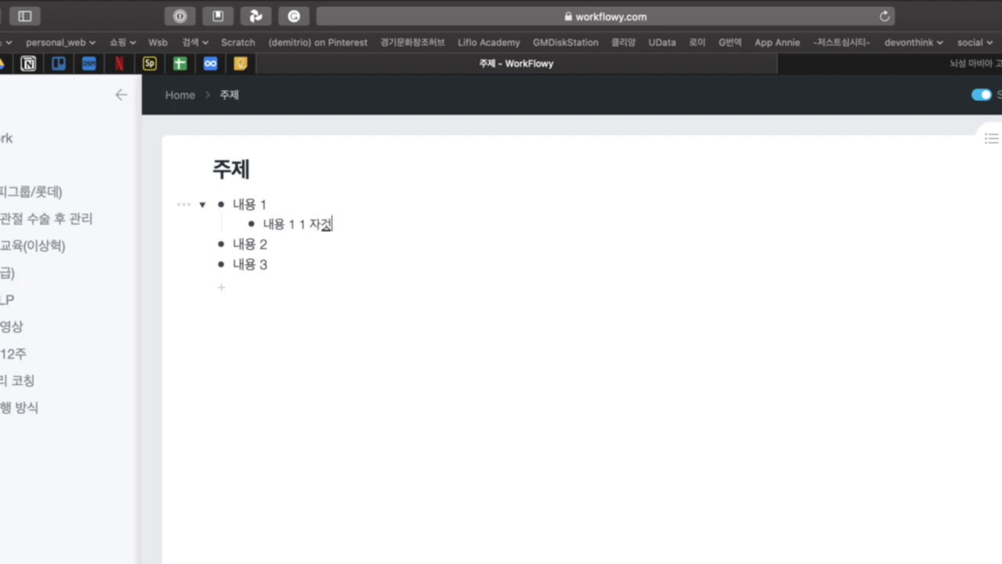
pyautogui.press('BackSpace')
pyautogui.press('BackSpace')
pyautogui.write('작ㅅㅓㅇ')
# Step: Attach a two-line note to the sub-bullet: 노트를 작성 하실수 있습니다. on the first line and 내용 정리 on the second
pyautogui.hotkey('shift', 'Return')
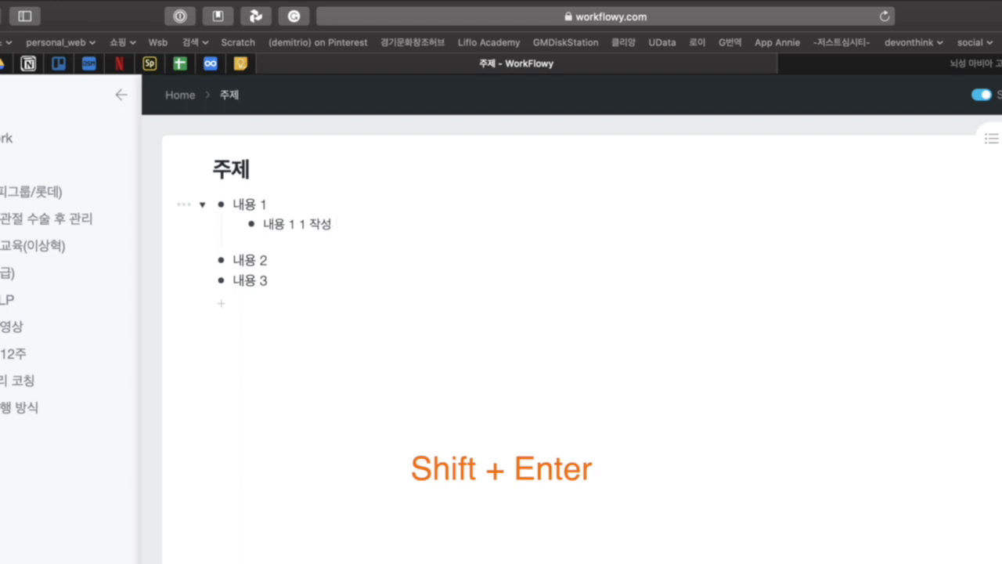
pyautogui.write('노트를 지')
pyautogui.write('성 하시')
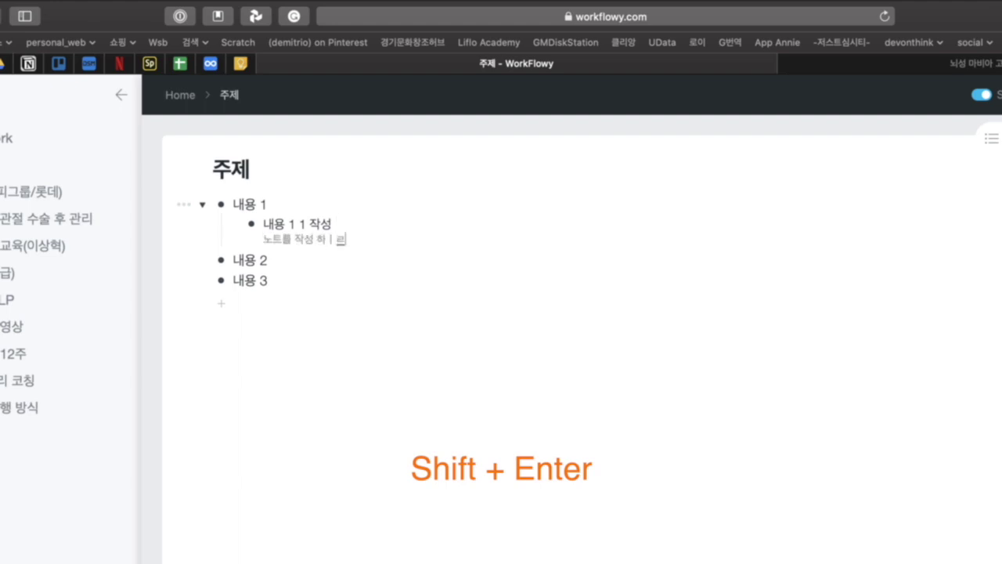
pyautogui.write('수 이')
pyautogui.write('습니다.')
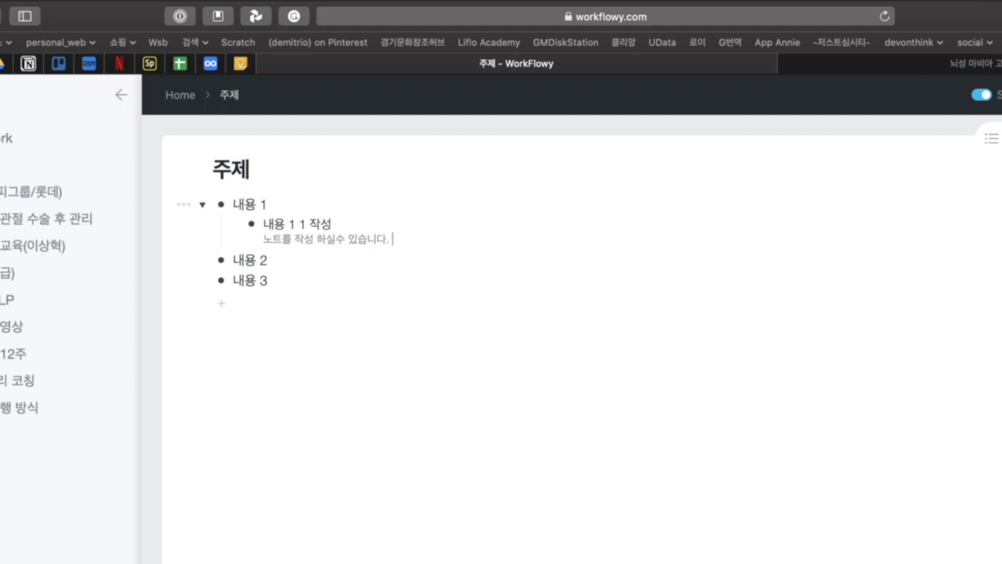
pyautogui.press('Return')
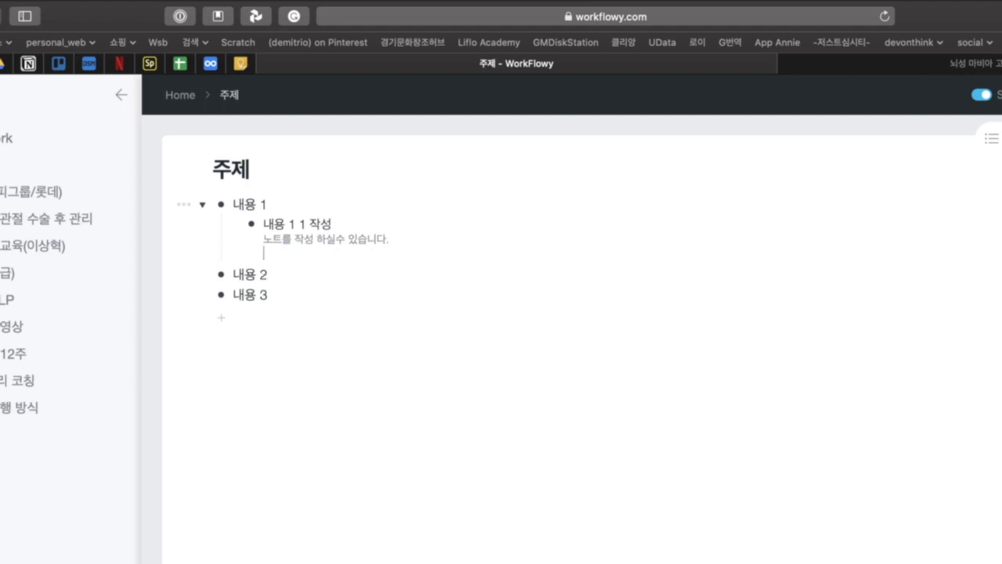
pyautogui.write('내용 정리')
pyautogui.click(388, 223)
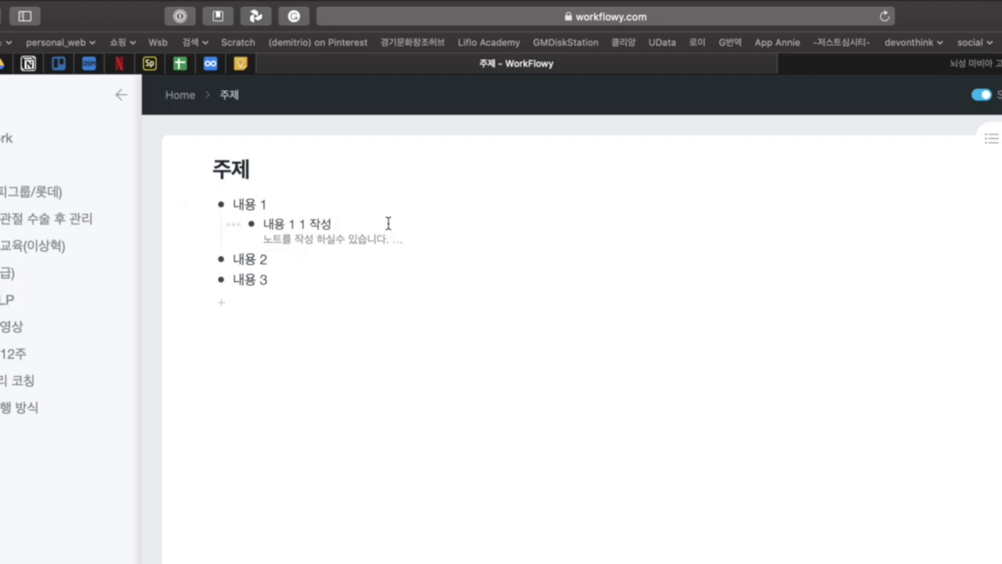
# Step: Add a second sub-bullet under 내용 1 reading 1-2 작성
pyautogui.press('Return')
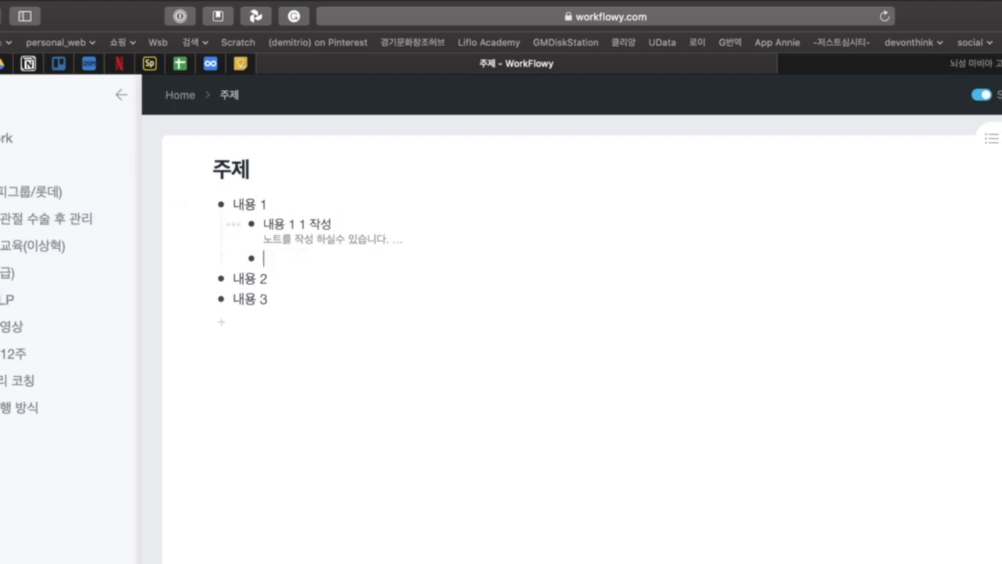
pyautogui.write('1-2 ')
pyautogui.write('자성')
pyautogui.press('BackSpace')
pyautogui.press('BackSpace')
pyautogui.press('BackSpace')
pyautogui.write('작성')
# Step: Delete both sub-bullets under 내용 1
pyautogui.click(286, 279)
pyautogui.moveTo(318, 255); pyautogui.dragTo(250, 220)
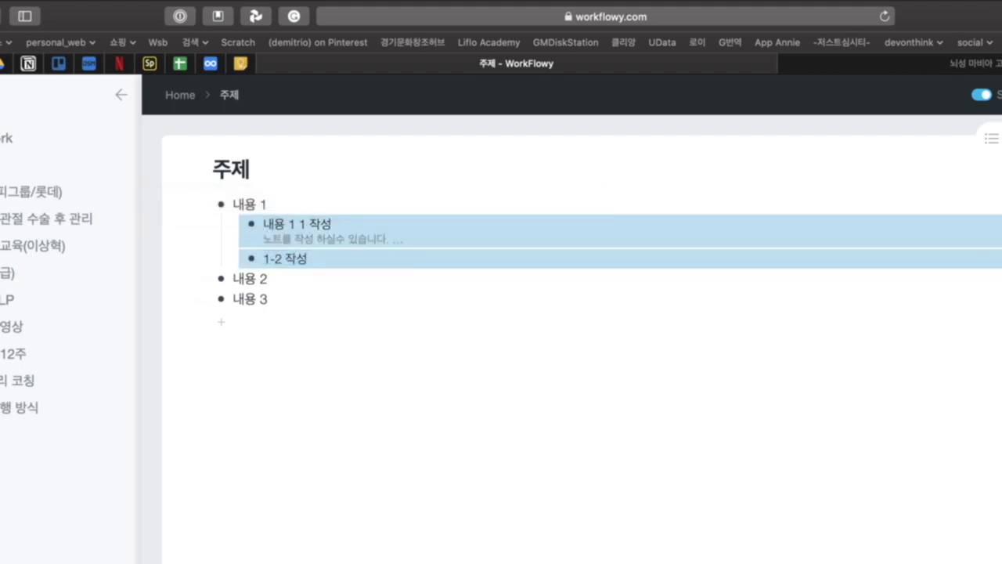
pyautogui.press('BackSpace')
# Step: Clear the bullets 내용 1, 내용 2 and 내용 3, leaving one empty bullet under the title
pyautogui.moveTo(272, 249); pyautogui.dragTo(220, 185)
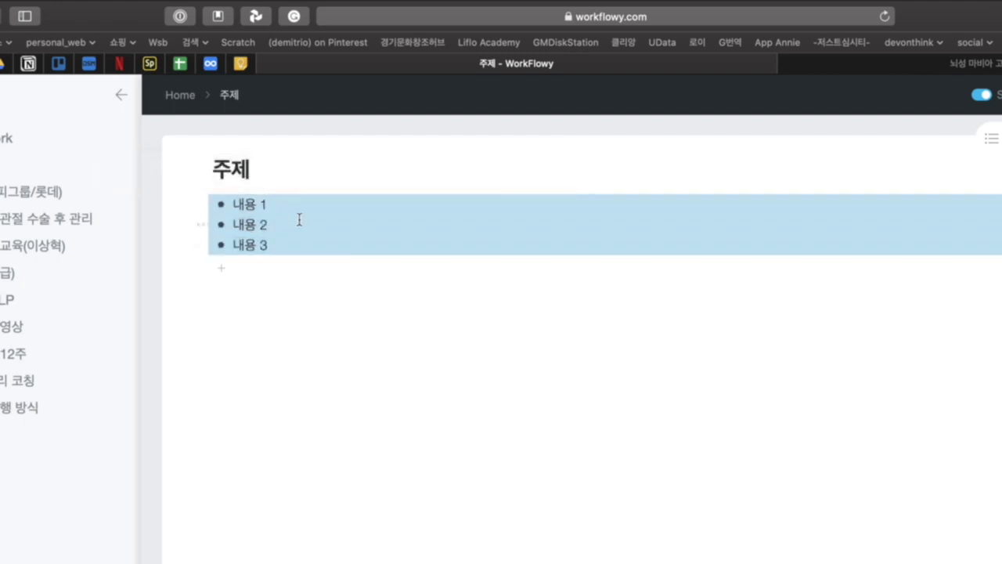
pyautogui.click(282, 244)
pyautogui.press('BackSpace')
pyautogui.press('BackSpace')
pyautogui.press('BackSpace')
pyautogui.press('BackSpace')
pyautogui.press('BackSpace')
pyautogui.press('BackSpace')
pyautogui.press('BackSpace')
pyautogui.press('BackSpace')
pyautogui.press('BackSpace')
pyautogui.press('BackSpace')
pyautogui.press('BackSpace')
pyautogui.press('BackSpace')
pyautogui.press('BackSpace')
pyautogui.press('BackSpace')
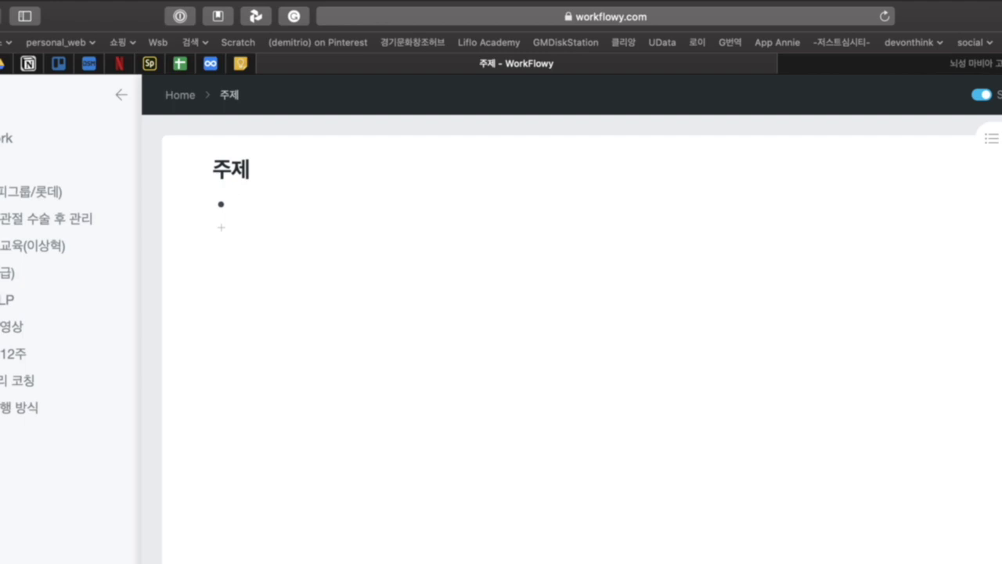
pyautogui.write('멘')
pyautogui.write('모')
pyautogui.press('Return')
pyautogui.write('주식')
pyautogui.press('BackSpace')
pyautogui.press('BackSpace')
pyautogui.press('BackSpace')
pyautogui.press('BackSpace')
pyautogui.write('www.naver.com')
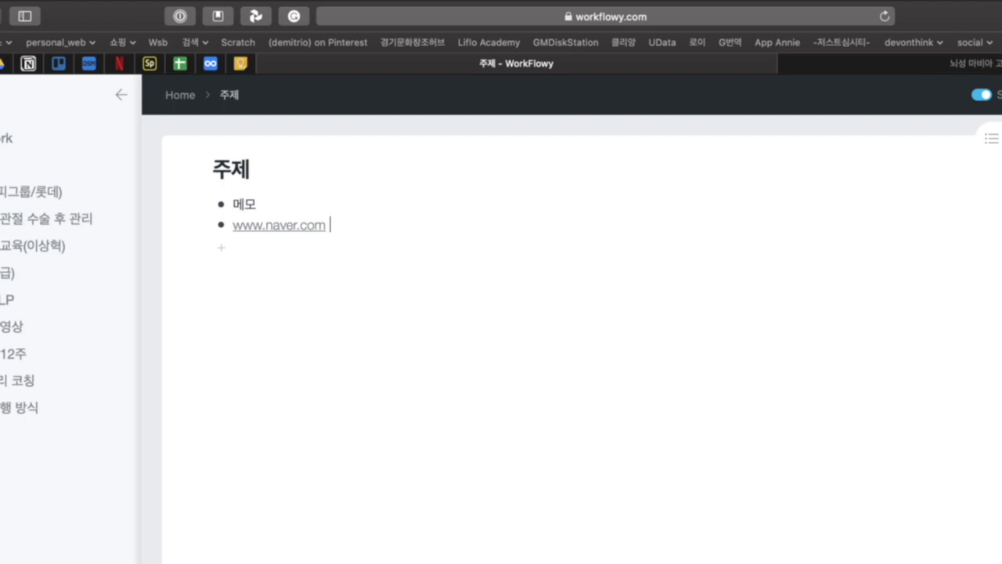
# Step: Add a bullet reading 미팅 내용 below the link, followed by three empty bullets
pyautogui.press('Return')
pyautogui.write('alx')
pyautogui.press('BackSpace')
pyautogui.press('BackSpace')
pyautogui.press('BackSpace')
pyautogui.write('미팅 내용')
pyautogui.press('Return')
pyautogui.press('Return')
pyautogui.press('Return')
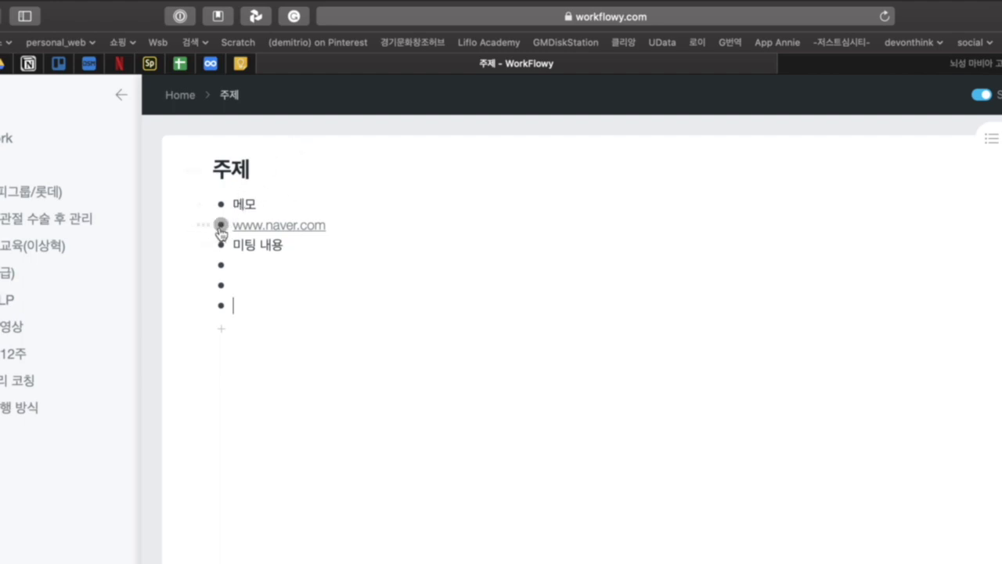
pyautogui.click(271, 200)
pyautogui.click(377, 227)
pyautogui.press('Tab')
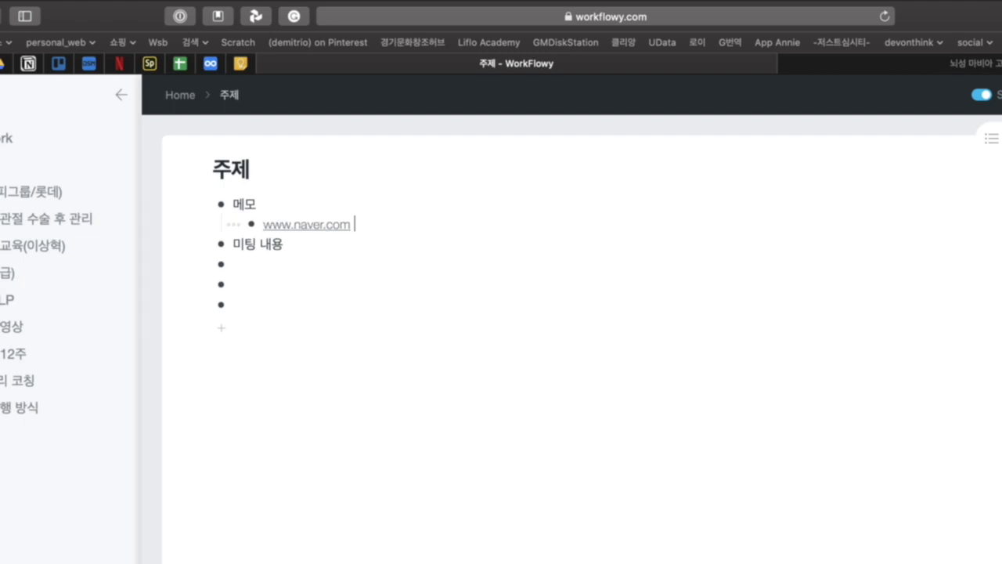
pyautogui.click(319, 248)
pyautogui.press('Tab')
# Step: Add a third sub-bullet under 메모 reading 윌 ㄴㄹ and attach a note of filler text to it
pyautogui.press('Return')
pyautogui.write('윌 ㄴ리')
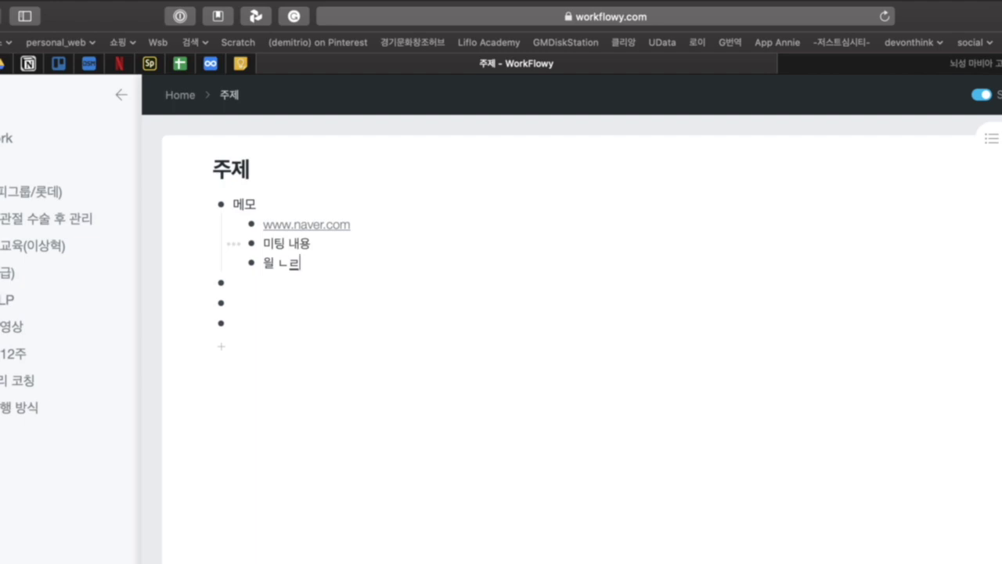
pyautogui.press('BackSpace')
pyautogui.hotkey('shift', 'Return')
pyautogui.write('으림늉ㄹ ㅏㄴ을 ㄴㅇㄹ')
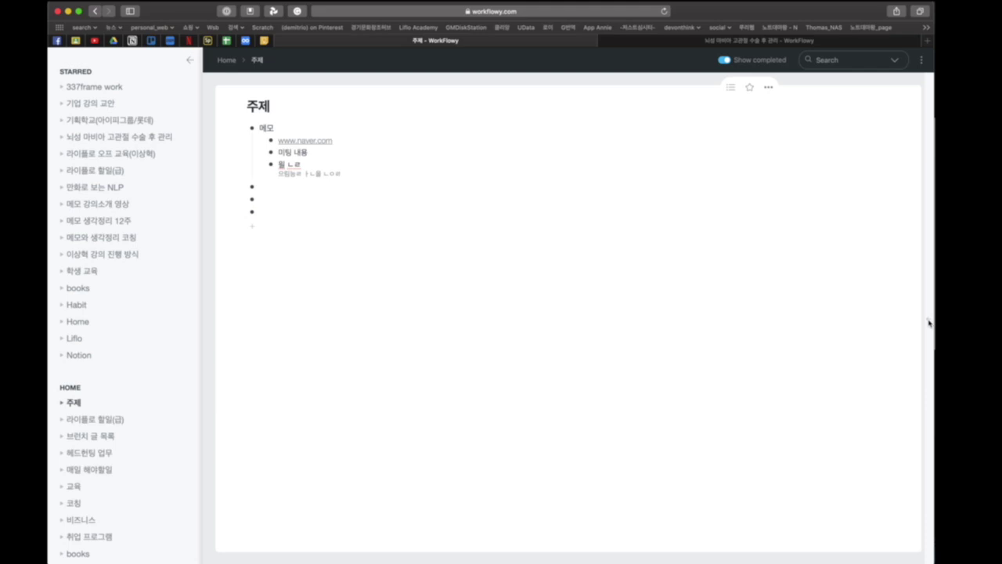
# Step: Show the keyboard shortcuts list beside the page
pyautogui.press('super+question')
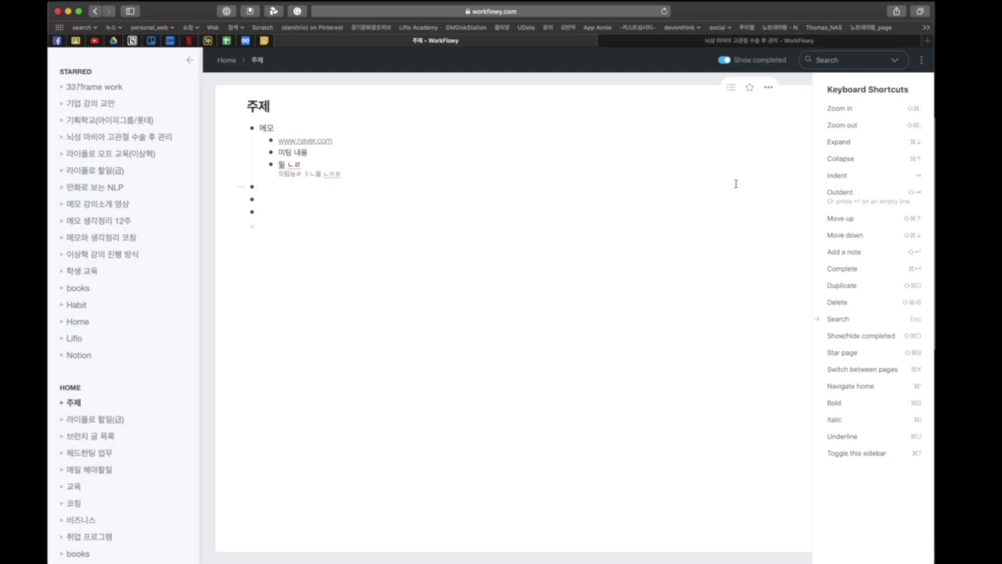
# Step: Collapse and expand the 메모 bullet repeatedly, ending with its sub-bullets shown
pyautogui.click(290, 123)
pyautogui.press('super+Up')
pyautogui.press('super+Down')
pyautogui.press('super+Up')
pyautogui.press('super+Down')
pyautogui.press('super+Up')
pyautogui.press('super+Down')
# Step: Indent and outdent the 윌 ㄴㄹ bullet twice, then move it up two places and back down two
pyautogui.press('Tab')
pyautogui.hotkey('shift', 'Tab')
pyautogui.press('Tab')
pyautogui.hotkey('shift', 'Tab')
pyautogui.press('super+shift+Up')
pyautogui.press('super+shift+Up')
pyautogui.press('super+shift+Down')
pyautogui.press('super+shift+Down')
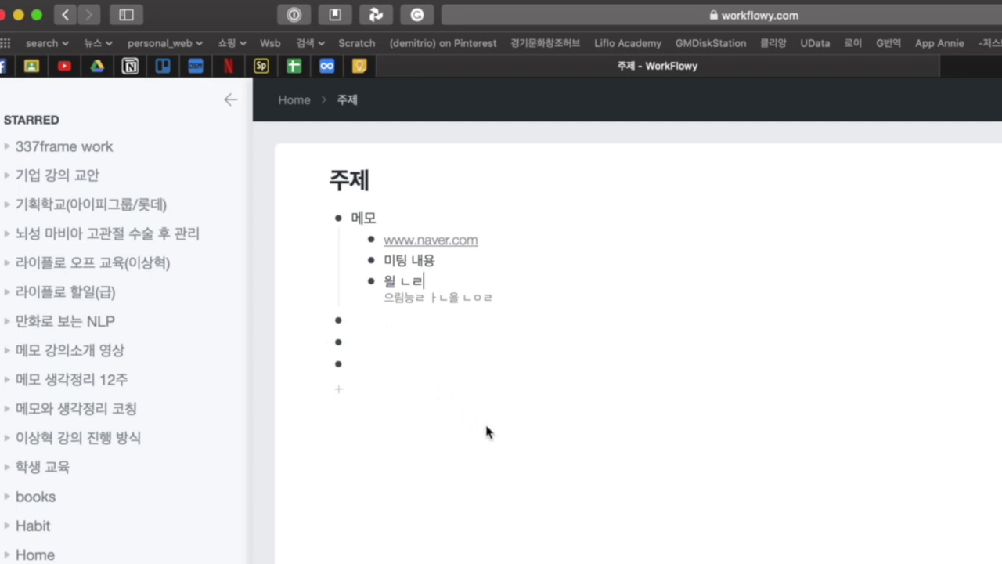
# Step: Go through the empty bullets, return to the home list and reopen the 주제 page
pyautogui.click(379, 325)
pyautogui.click(384, 348)
pyautogui.click(385, 362)
pyautogui.click(295, 102)
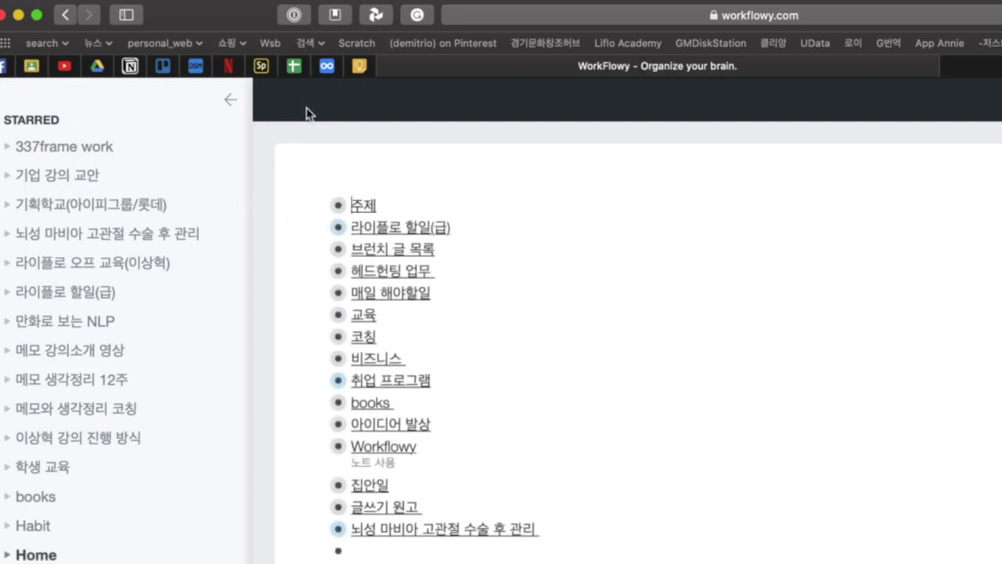
pyautogui.click(339, 205)
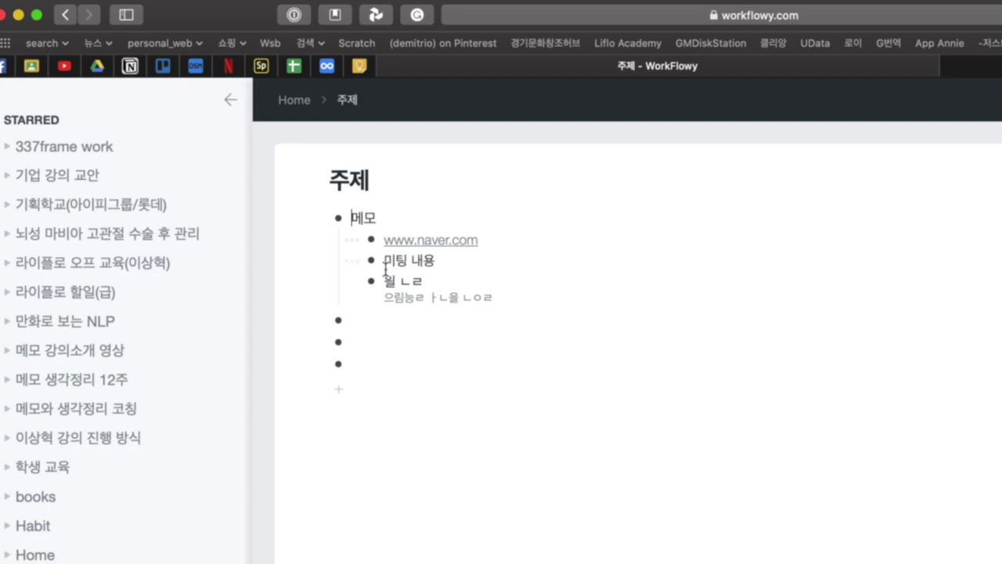
# Step: Look through the STARRED and HOME page lists in the sidebar
pyautogui.moveTo(211, 452)
pyautogui.scroll(-5, 210, 452)
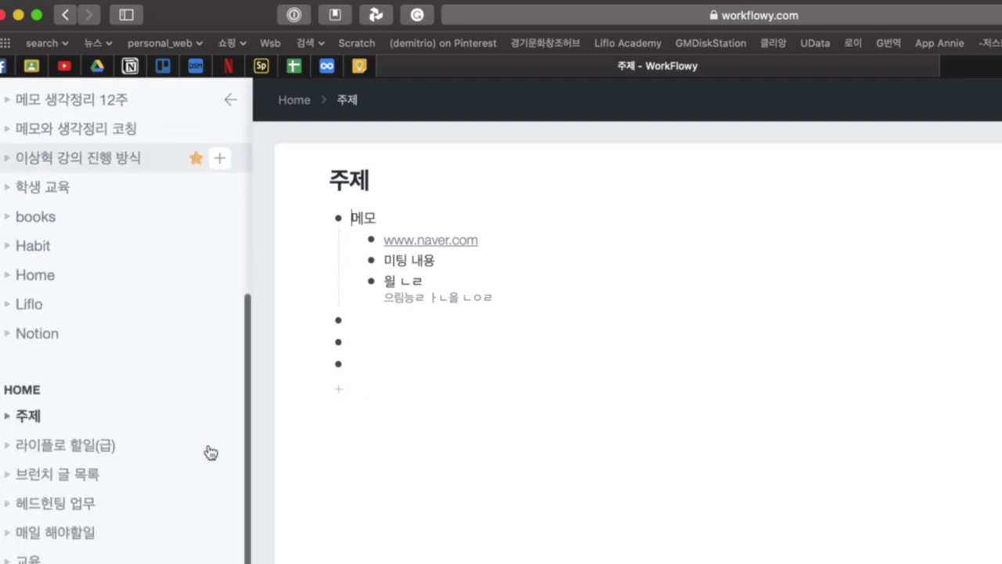
pyautogui.scroll(5, 207, 506)
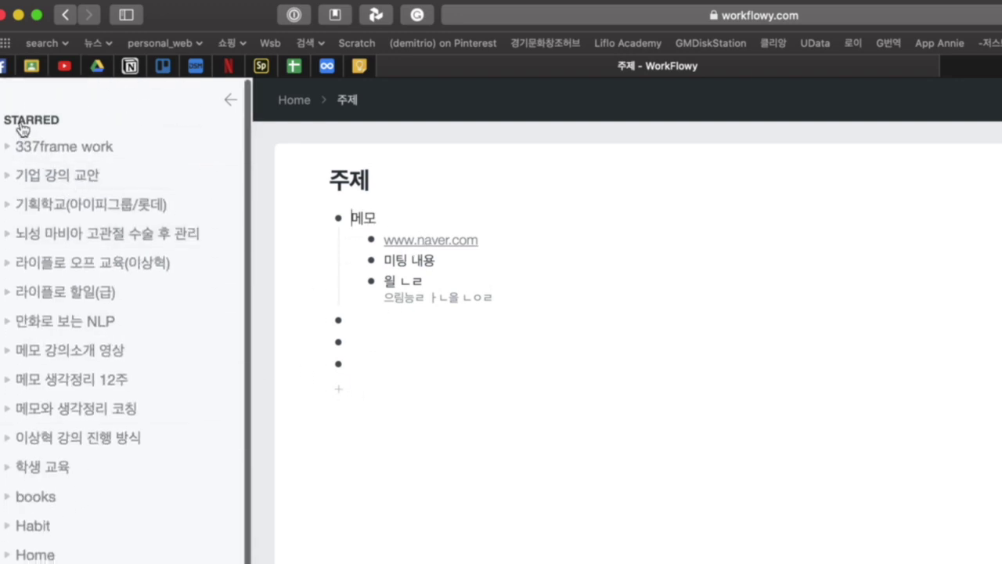
pyautogui.scroll(-5, 101, 537)
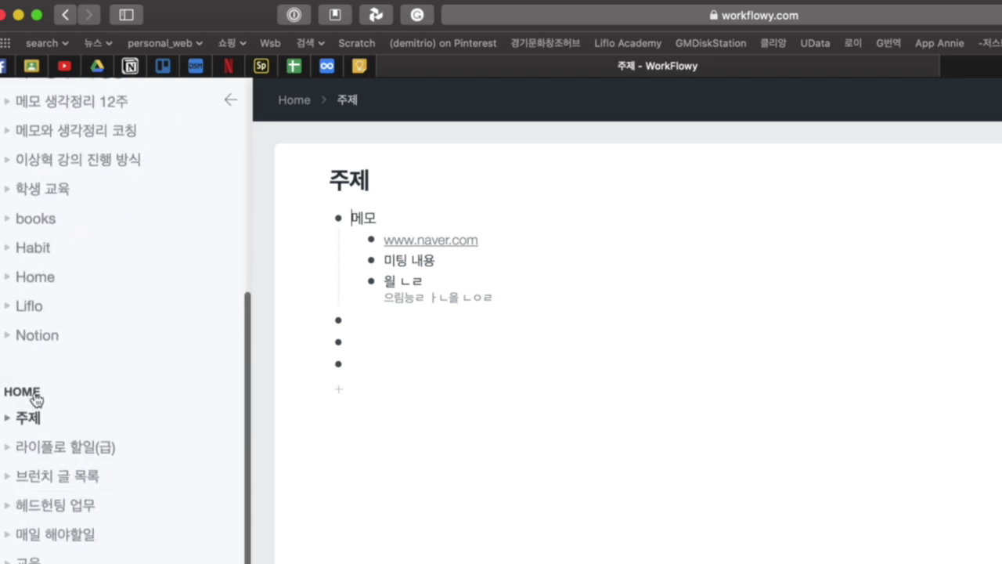
pyautogui.scroll(5, 27, 398)
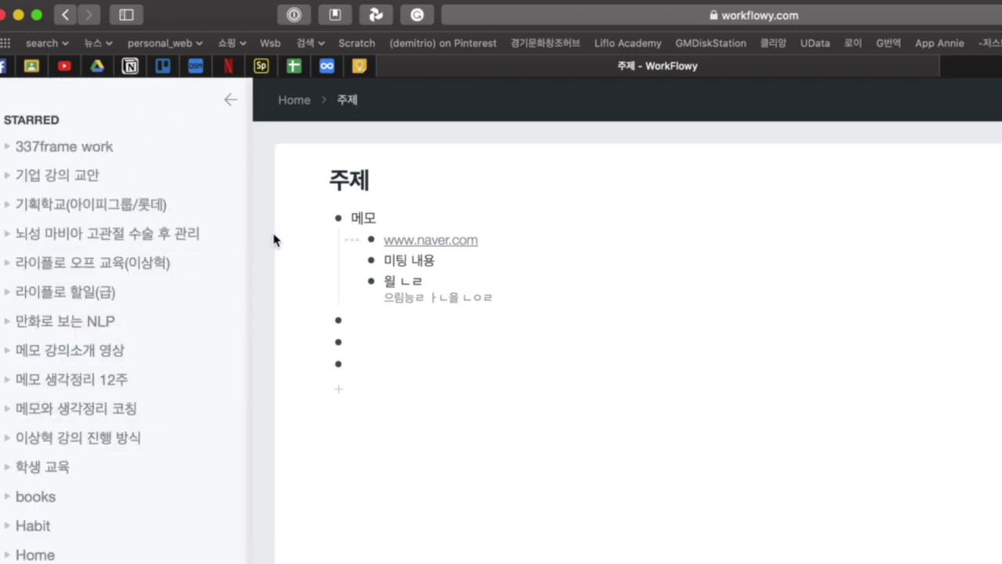
# Step: From the home list, preview the sub-bullets of 브런치 글 목록, collapse them and open it as its own page
pyautogui.click(296, 100)
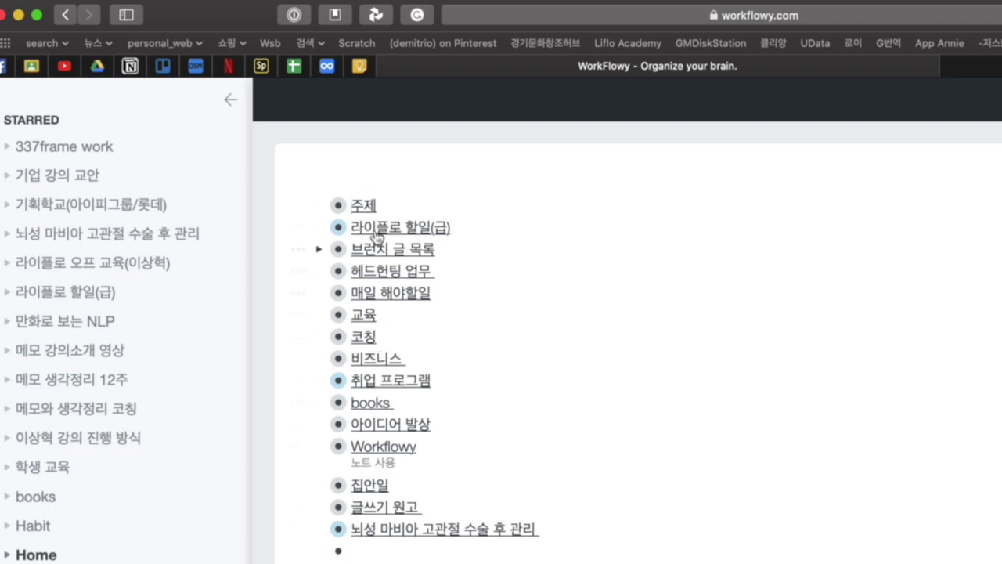
pyautogui.click(318, 250)
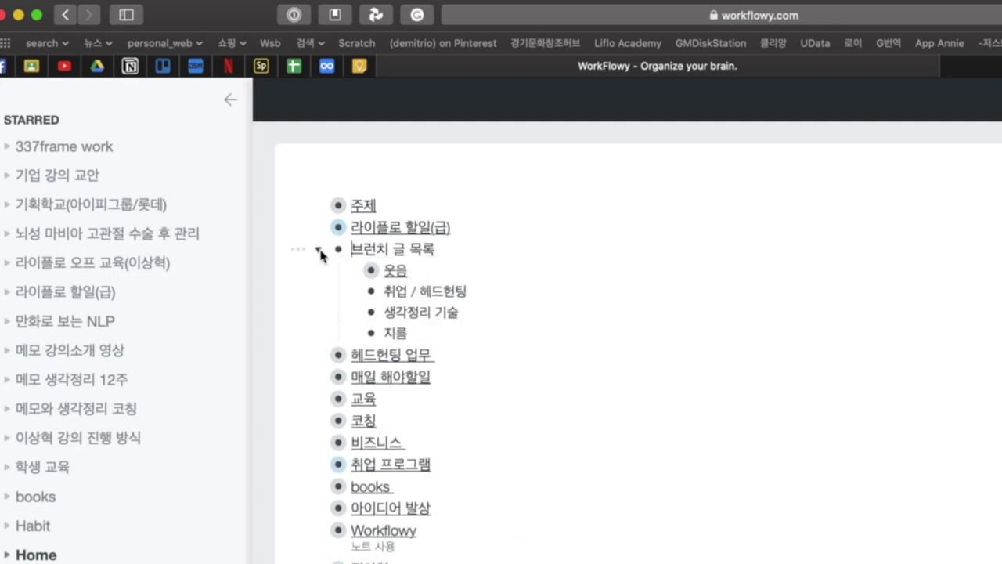
pyautogui.click(318, 250)
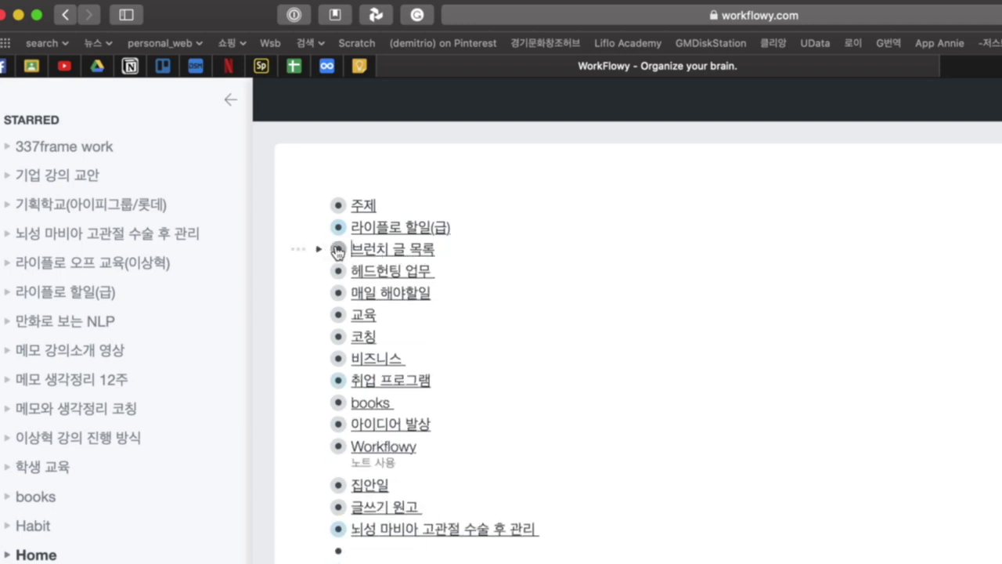
pyautogui.click(337, 250)
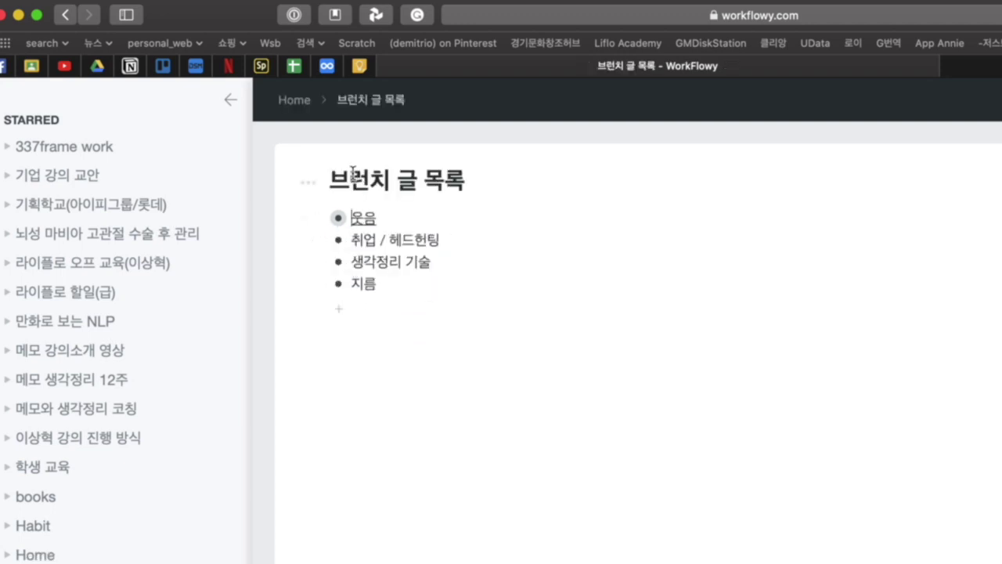
# Step: Expand, collapse and re-expand the 웃음 bullet, and review its nested outline
pyautogui.click(318, 218)
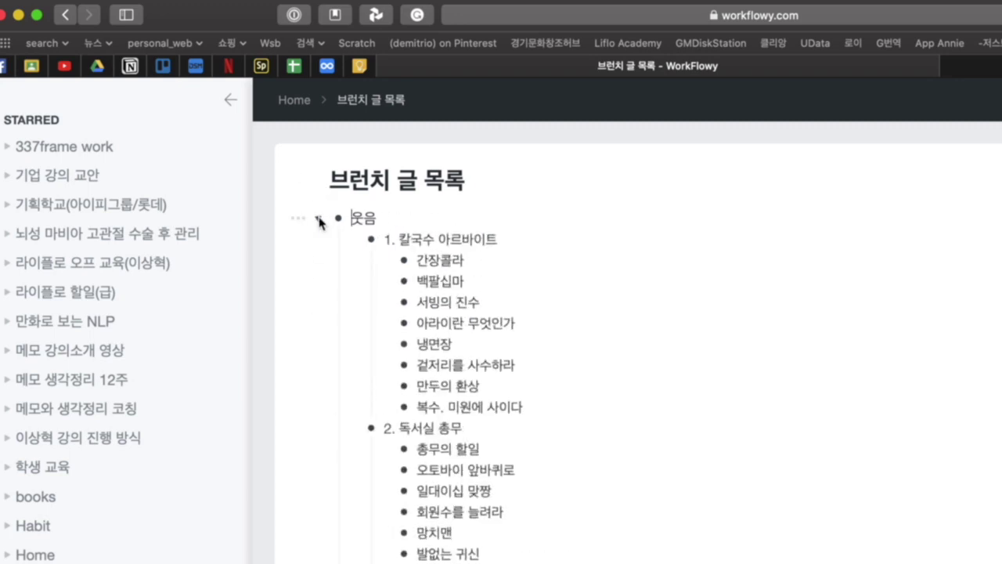
pyautogui.click(319, 219)
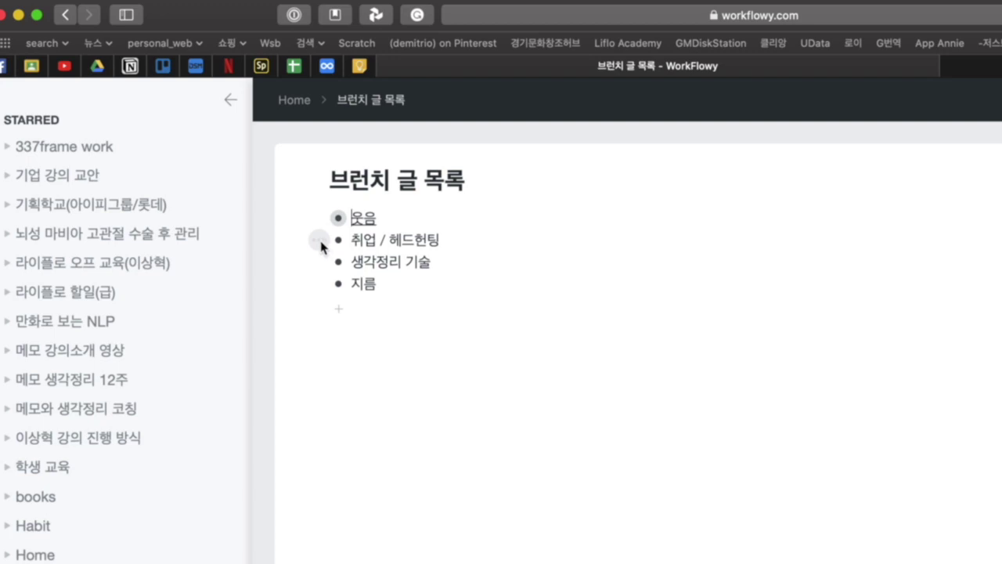
pyautogui.click(318, 218)
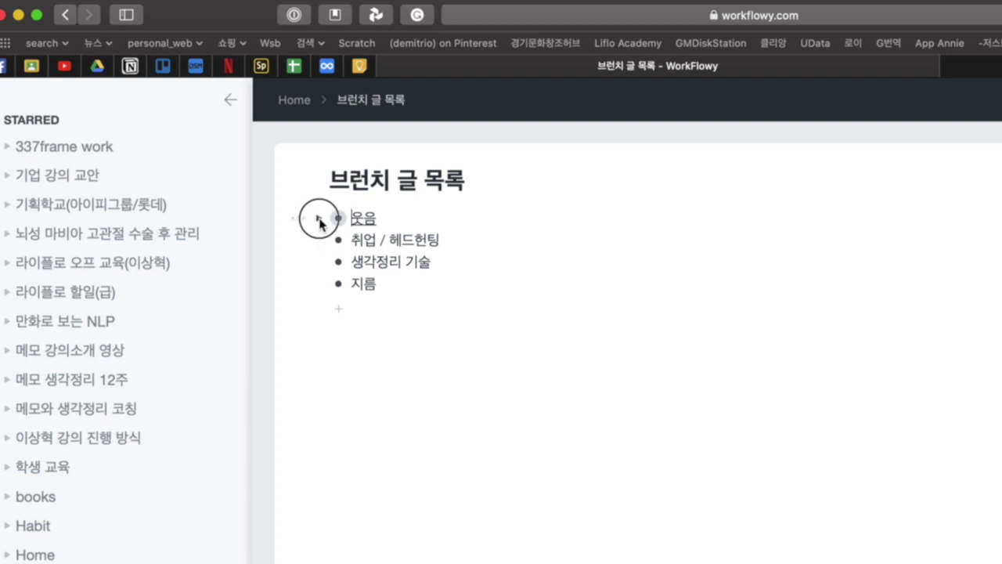
pyautogui.scroll(-5, 445, 532)
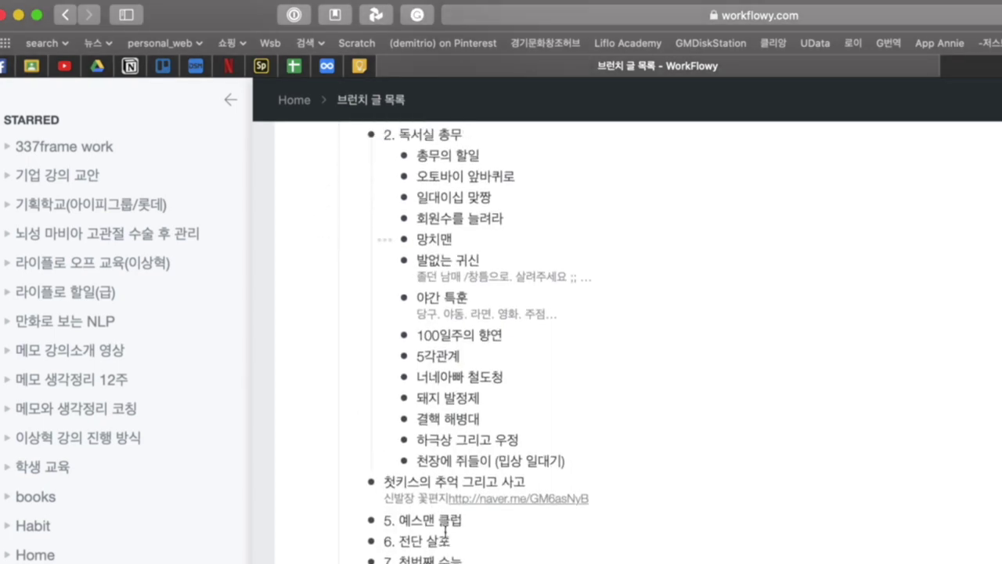
pyautogui.scroll(6, 445, 532)
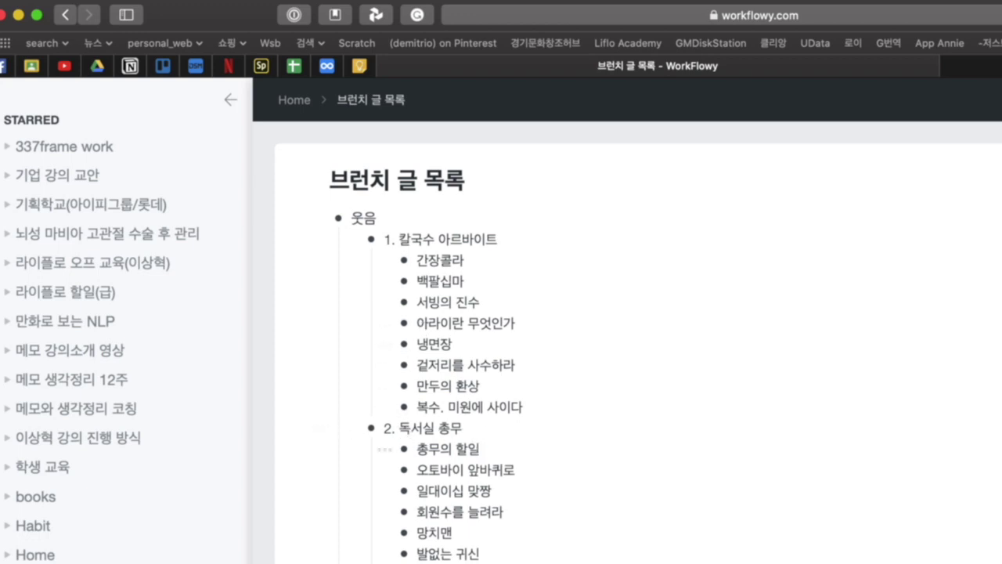
# Step: Add a note of filler text under 총무의 할일, then erase it
pyautogui.click(499, 450)
pyautogui.hotkey('shift', 'Return')
pyautogui.write('ㅇㄴㄹ닝퀸ㄹㄴㄹ')
pyautogui.press('BackSpace')
pyautogui.press('BackSpace')
pyautogui.press('BackSpace')
pyautogui.press('BackSpace')
pyautogui.press('BackSpace')
pyautogui.press('BackSpace')
pyautogui.press('BackSpace')
pyautogui.press('BackSpace')
pyautogui.press('BackSpace')
# Step: Return to the home list, toggle the 비즈니스 bullet's contents and open it as its own page
pyautogui.click(298, 103)
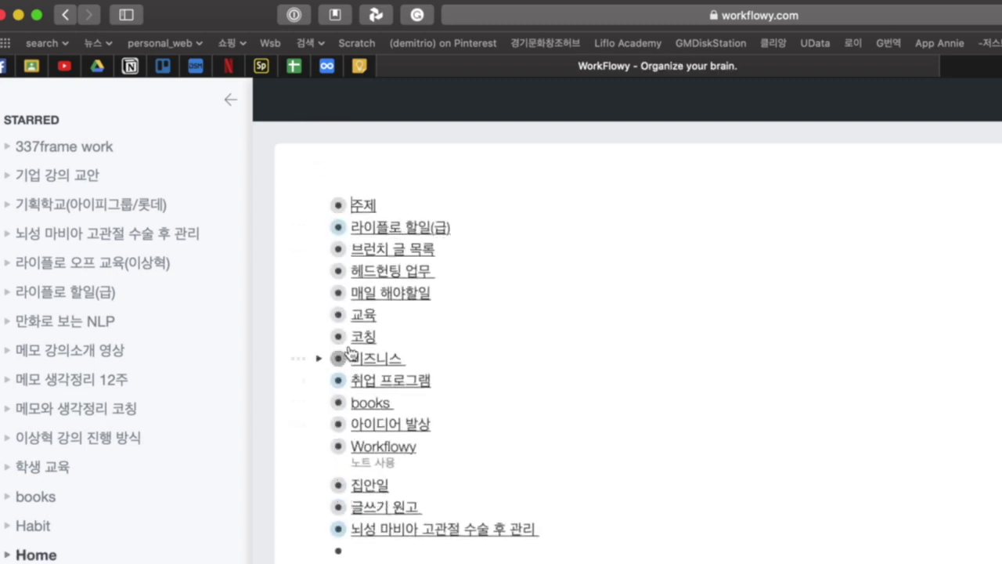
pyautogui.click(319, 360)
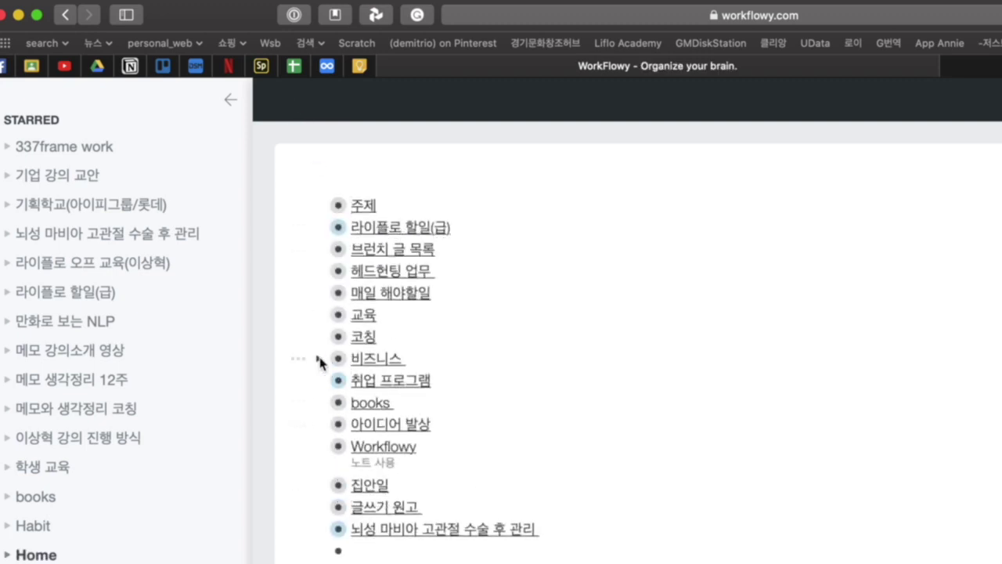
pyautogui.click(320, 359)
pyautogui.click(338, 359)
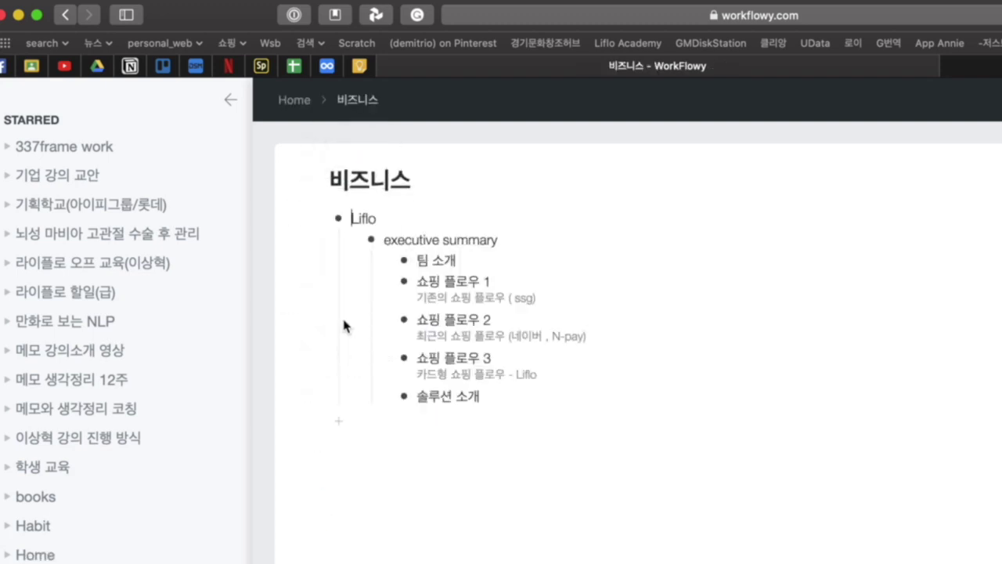
# Step: Open the 교육 page from the home list and expand 교육 준비 and its 생각정리 4단계 sub-bullet
pyautogui.click(293, 100)
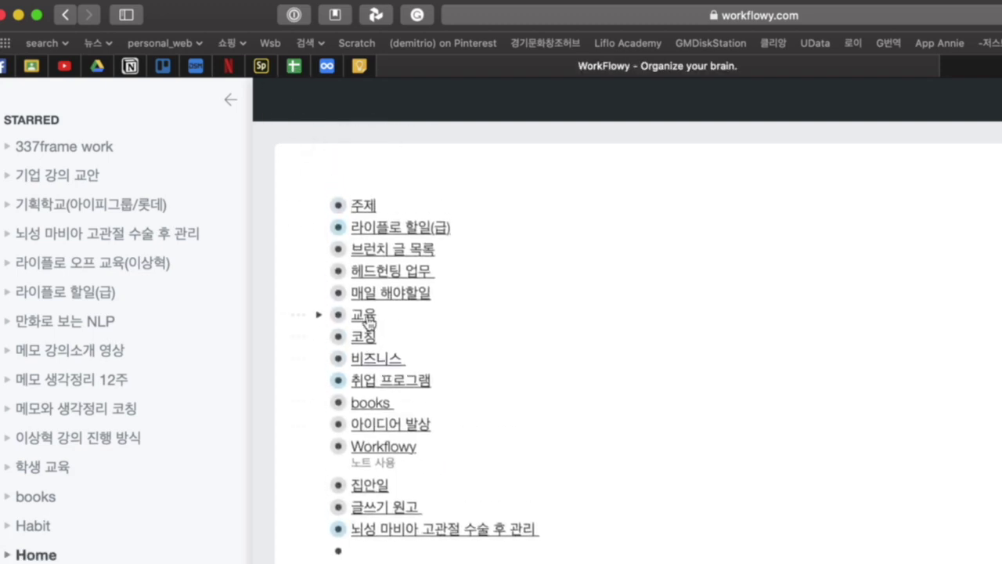
pyautogui.click(339, 315)
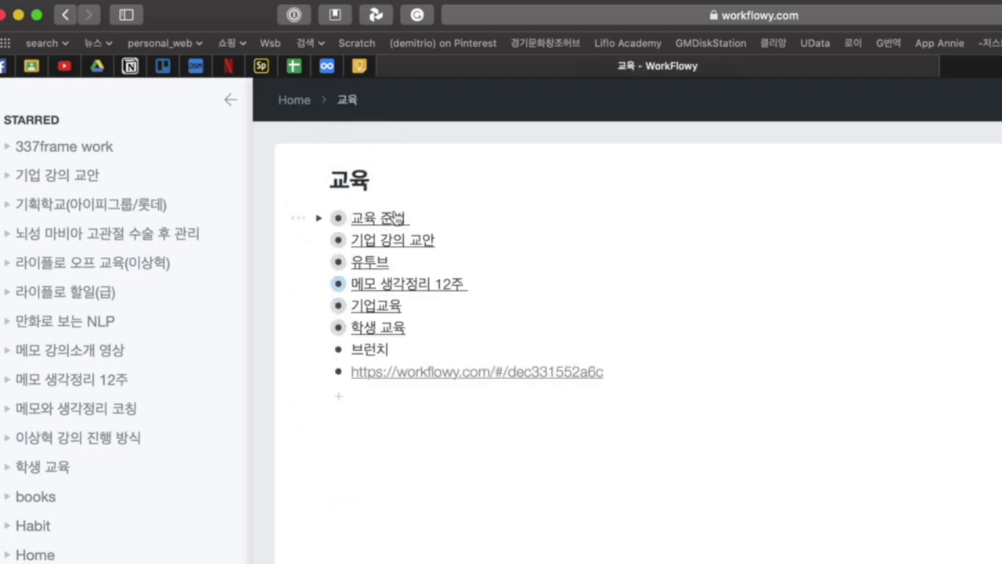
pyautogui.click(319, 218)
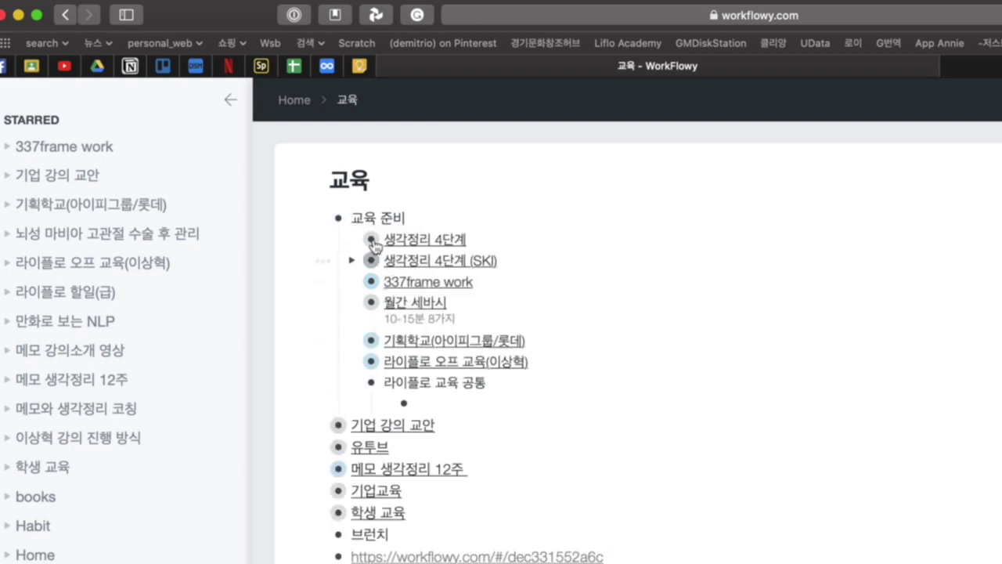
pyautogui.click(353, 239)
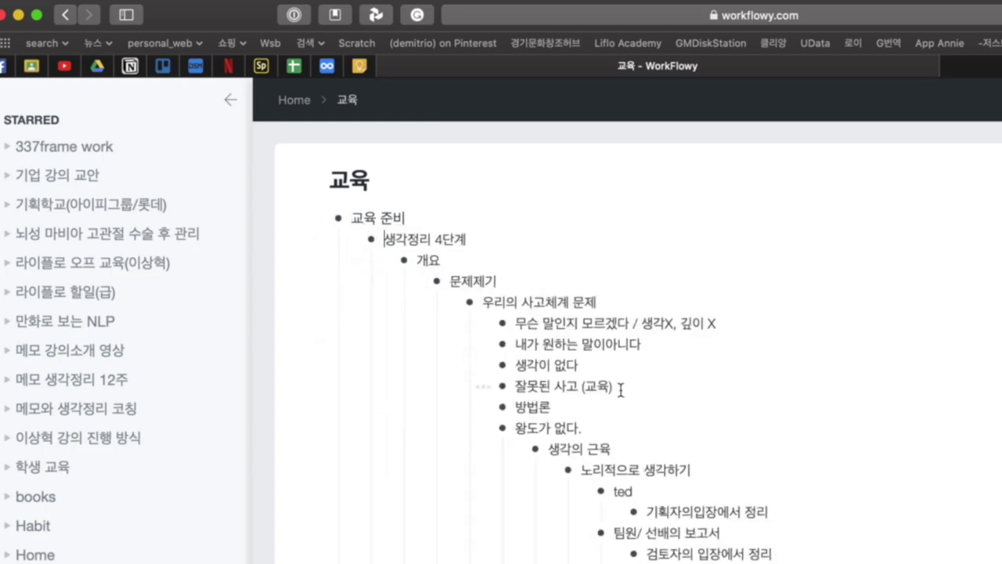
# Step: Open 생각정리 4단계 as its own page and review its full outline
pyautogui.scroll(-5, 631, 530)
pyautogui.scroll(5, 631, 530)
pyautogui.click(372, 241)
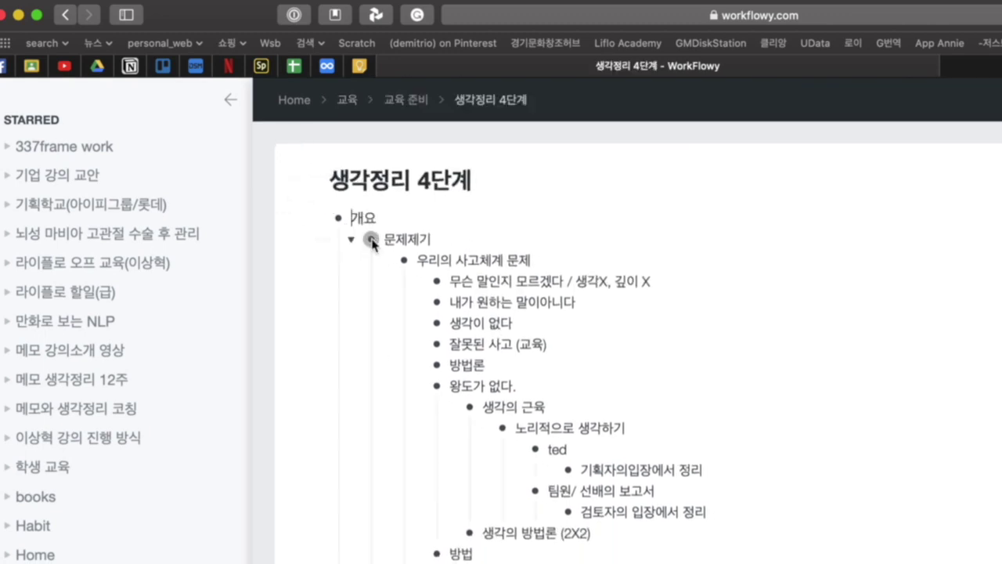
pyautogui.scroll(-8, 441, 408)
pyautogui.scroll(8, 442, 405)
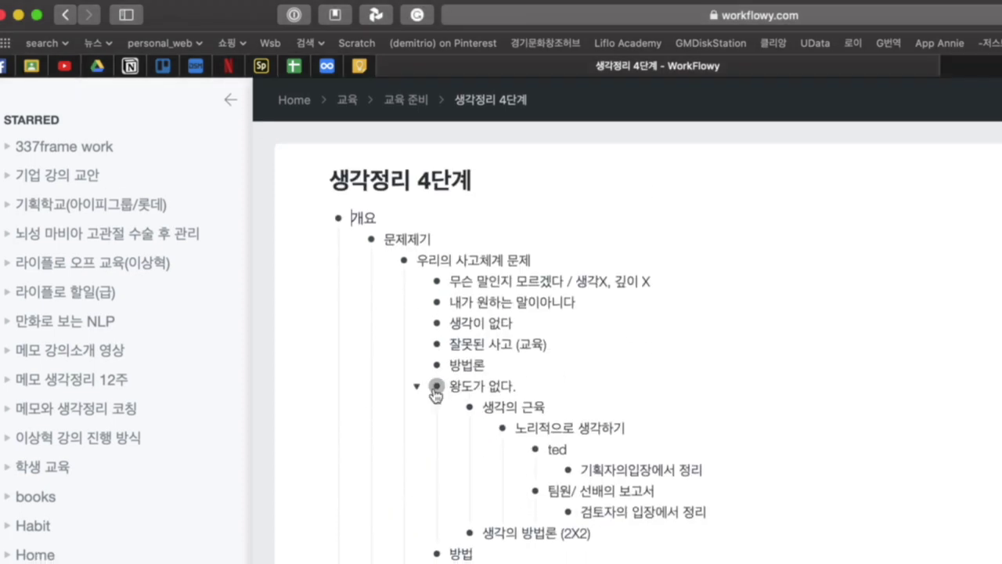
# Step: Return to the home list, expand the 주제 bullet and collapse 라이플로 할일(급)
pyautogui.click(295, 100)
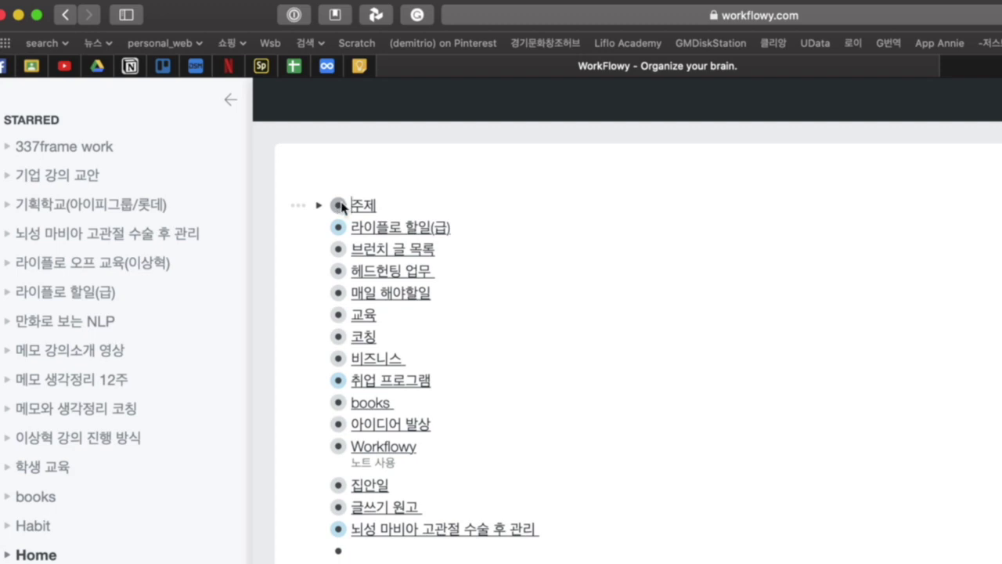
pyautogui.click(319, 206)
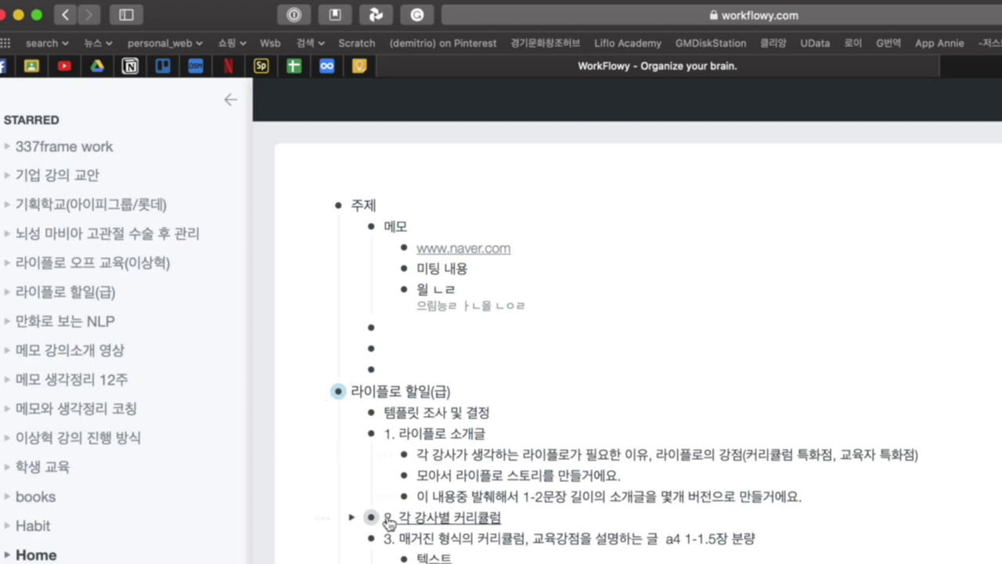
pyautogui.click(319, 391)
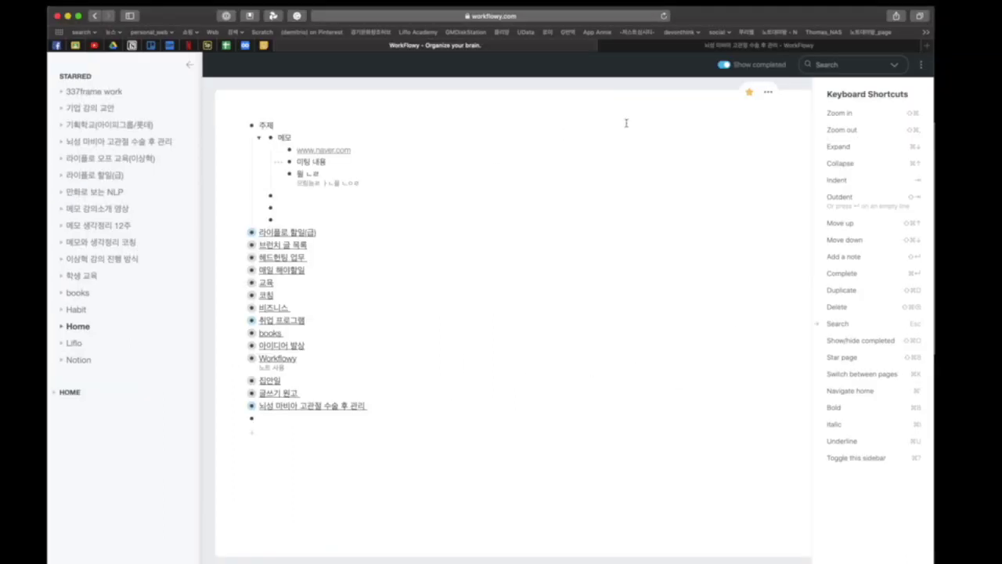
# Step: Star the 주제 page, then remove its star again
pyautogui.click(749, 92)
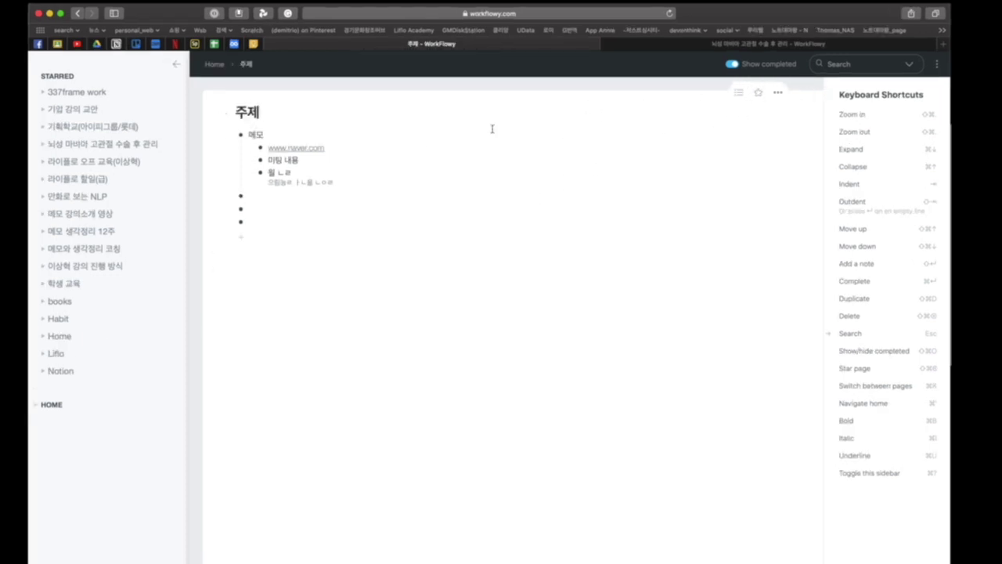
pyautogui.click(759, 94)
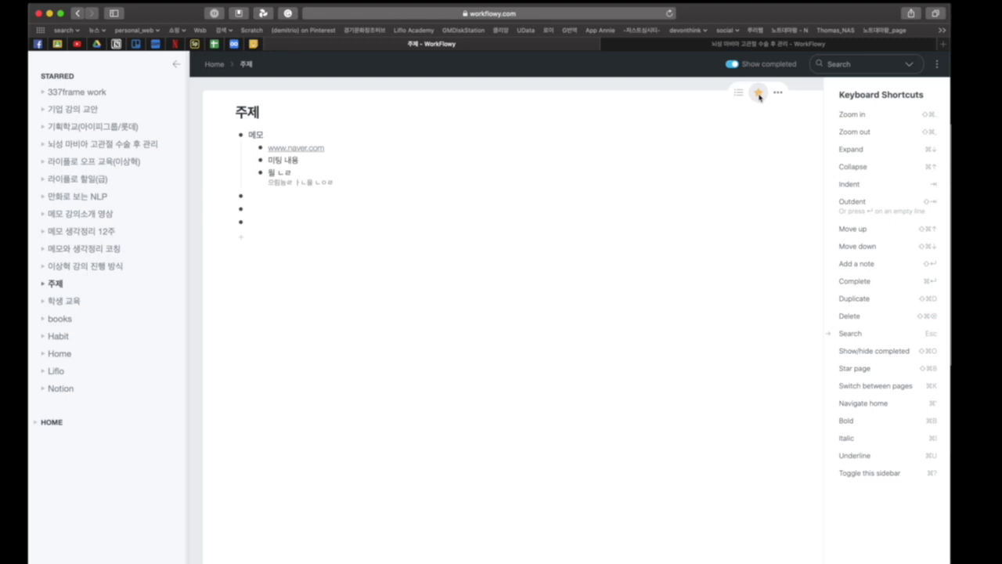
pyautogui.click(759, 93)
# Step: Expand the HOME page tree in the sidebar, including 코칭, its second sub-page and 주제
pyautogui.click(35, 405)
pyautogui.scroll(-5, 35, 407)
pyautogui.click(42, 359)
pyautogui.scroll(-2, 42, 363)
pyautogui.click(49, 341)
pyautogui.scroll(-2, 71, 384)
pyautogui.scroll(4, 71, 384)
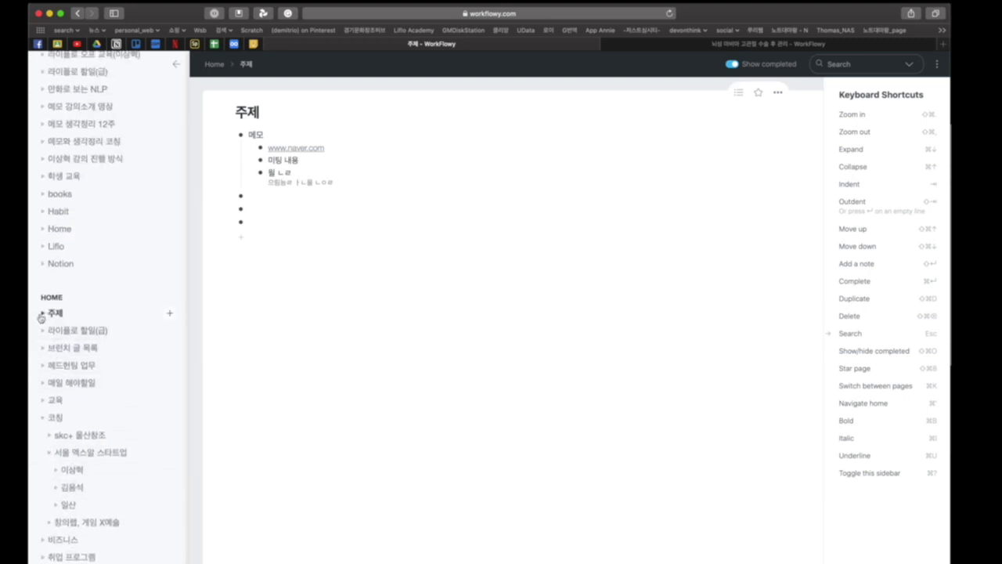
pyautogui.click(41, 313)
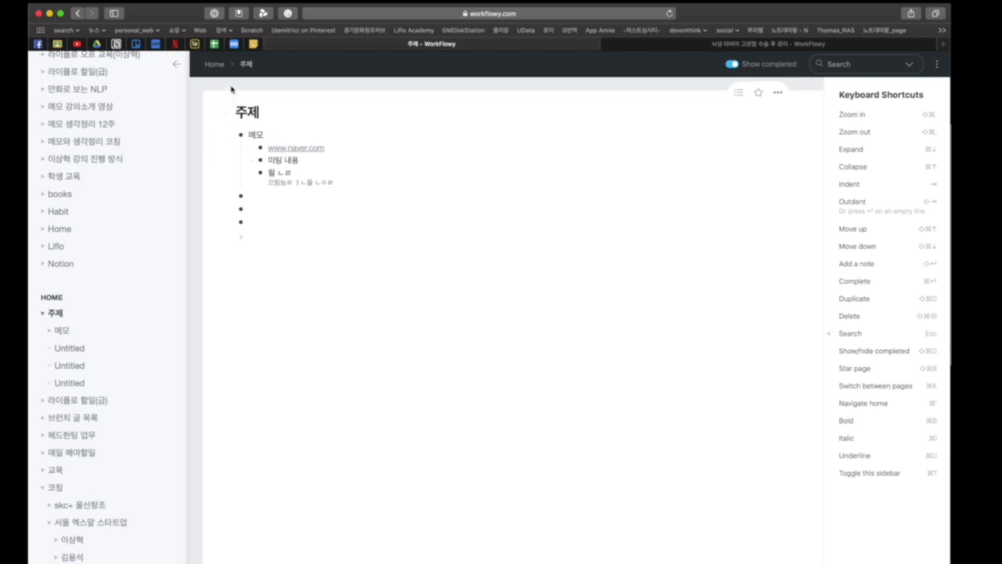
# Step: Open the 주제 page from home and reorder its bullets, nesting an empty one under 메모 and placing 미팅 내용 last among its sub-bullets
pyautogui.click(218, 66)
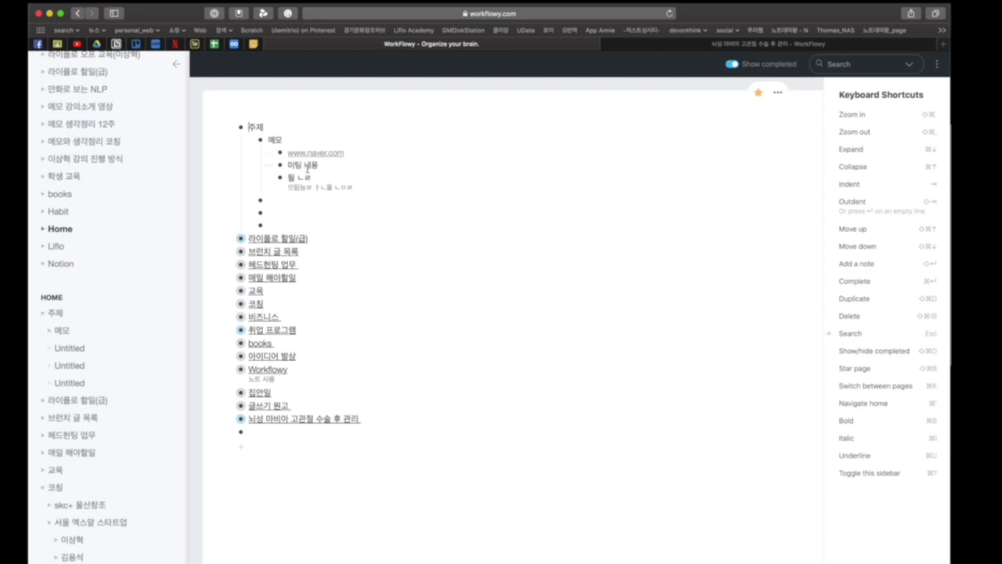
pyautogui.click(240, 127)
pyautogui.click(264, 199)
pyautogui.moveTo(240, 196); pyautogui.dragTo(261, 194)
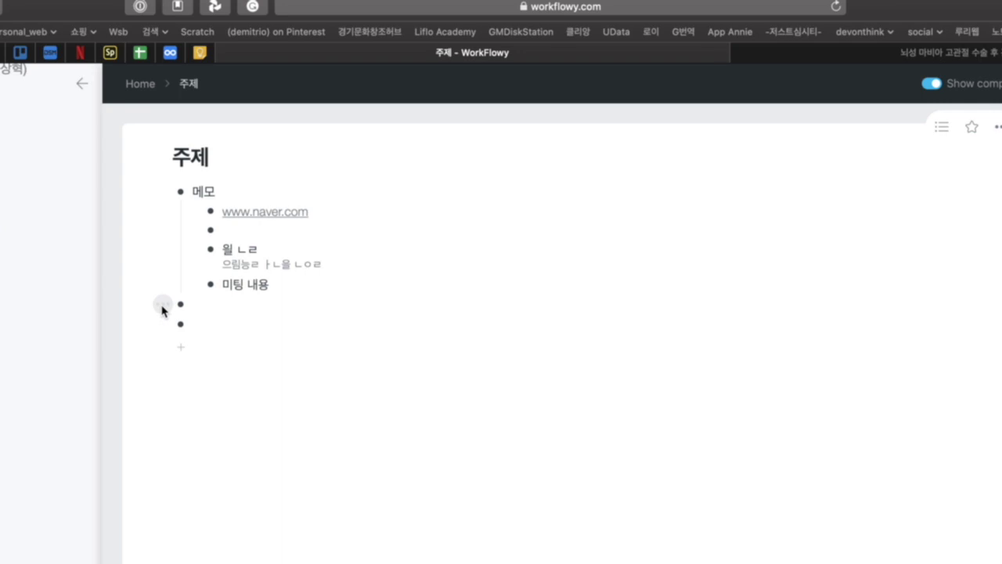
# Step: Mark the 메모 bullet as complete, then mark it uncomplete again
pyautogui.moveTo(165, 307)
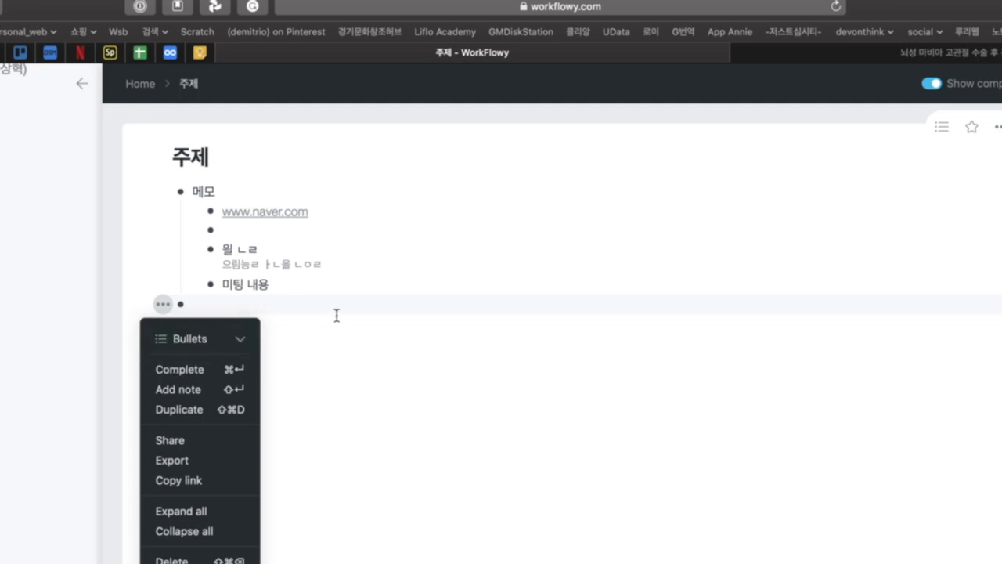
pyautogui.press('Return')
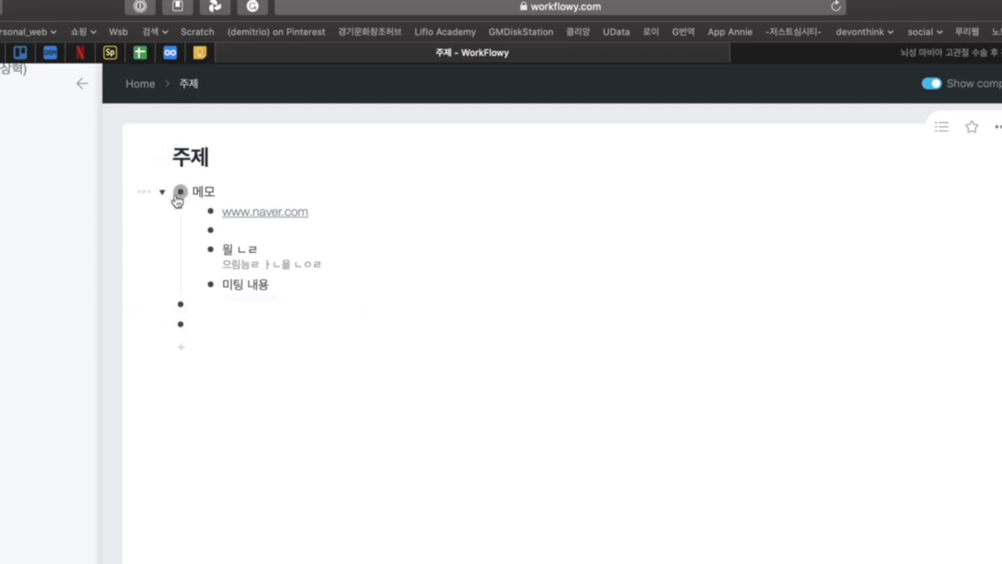
pyautogui.moveTo(144, 195)
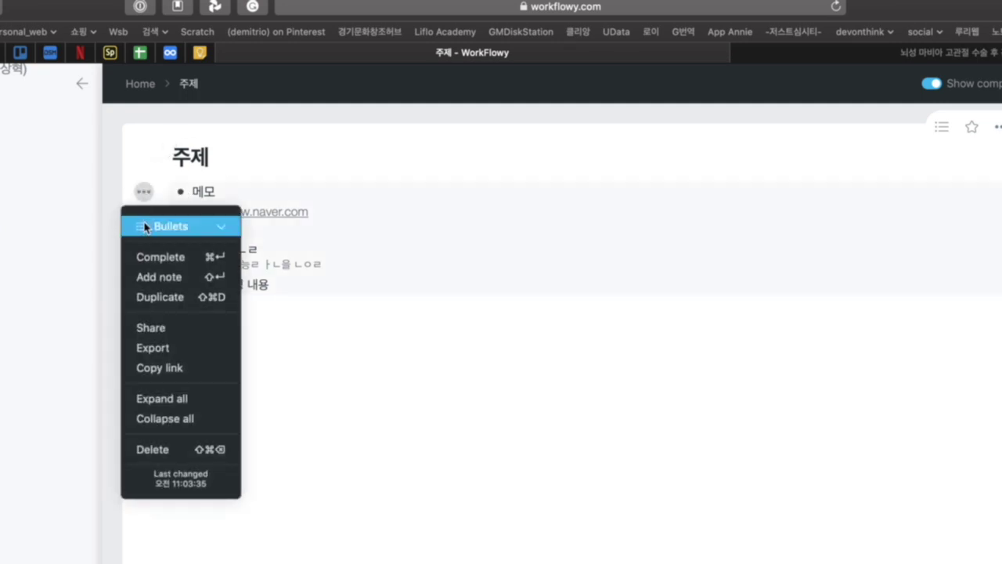
pyautogui.click(151, 260)
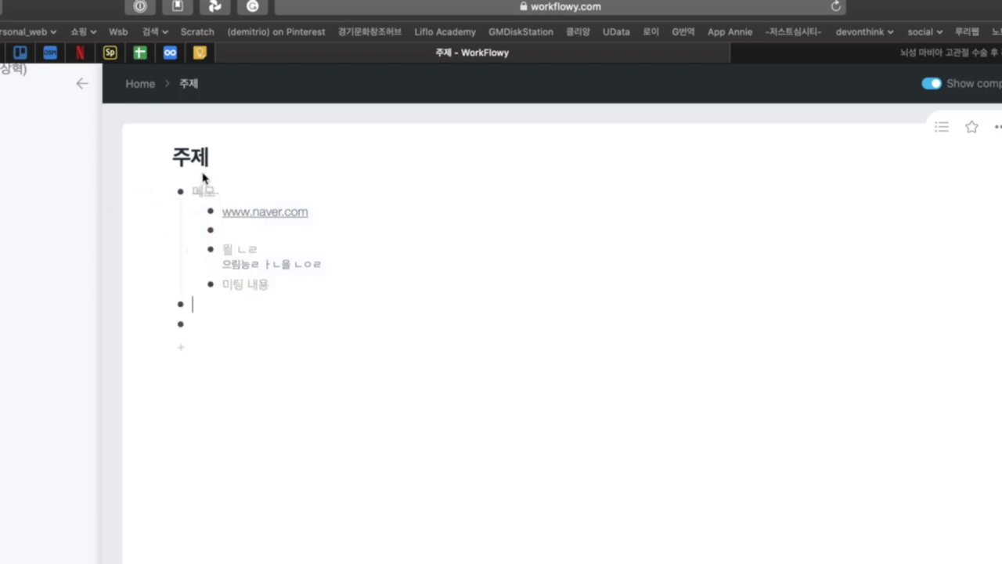
pyautogui.moveTo(152, 196)
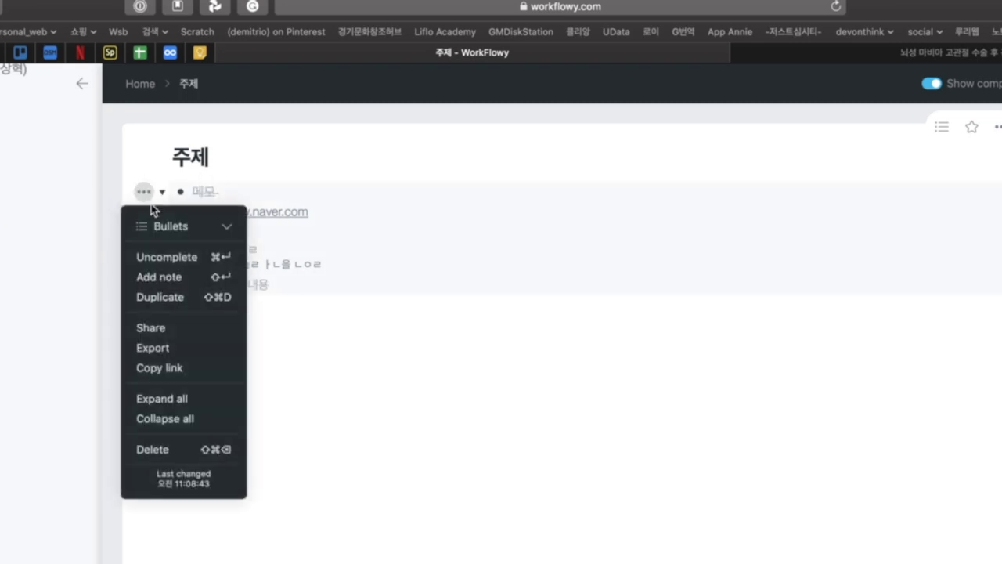
pyautogui.click(173, 257)
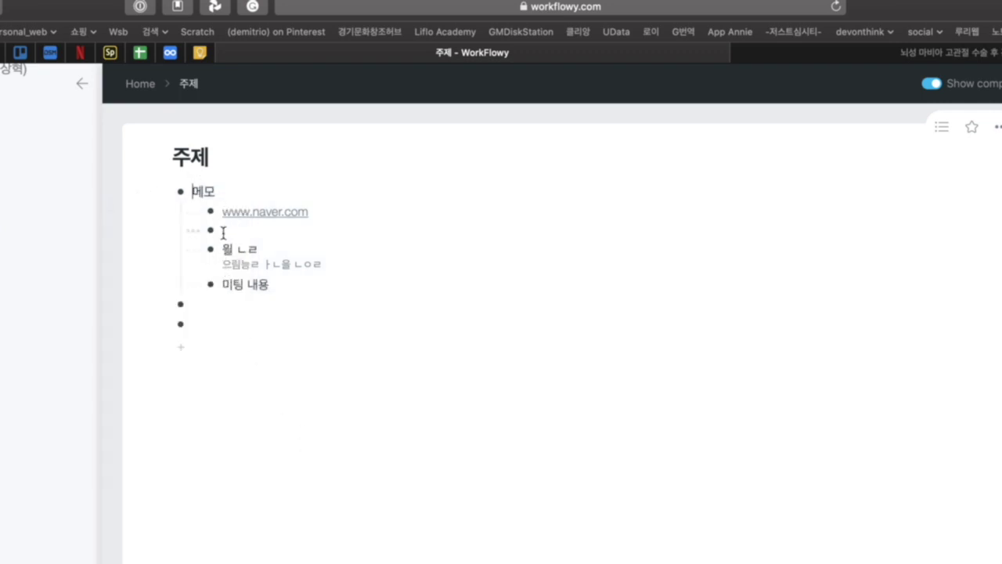
pyautogui.moveTo(193, 211)
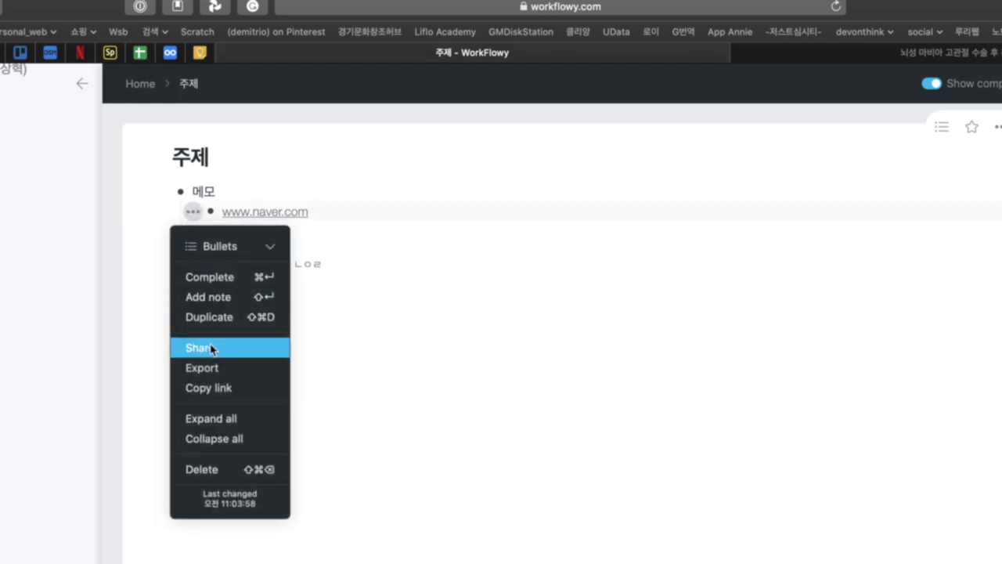
pyautogui.click(229, 279)
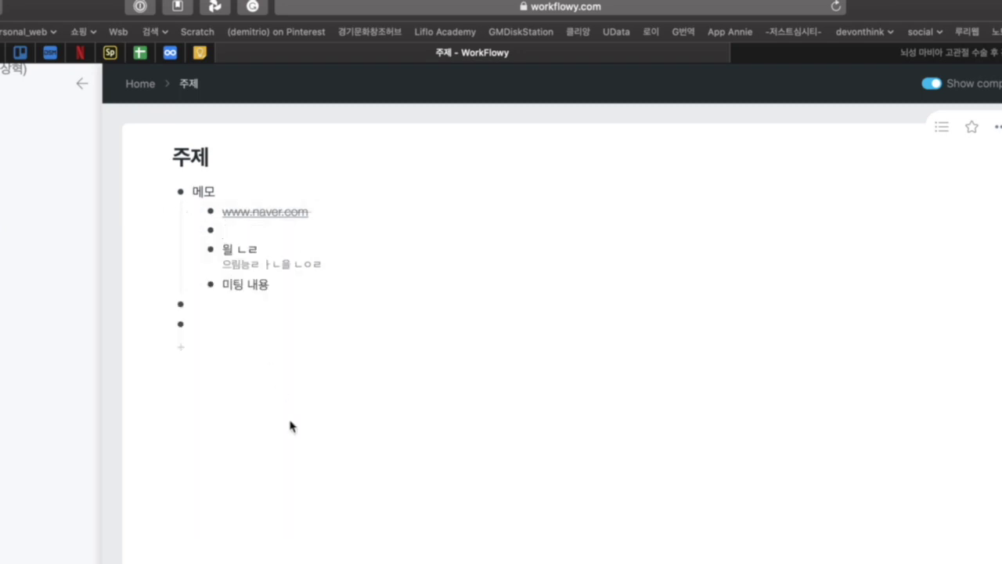
pyautogui.moveTo(193, 212)
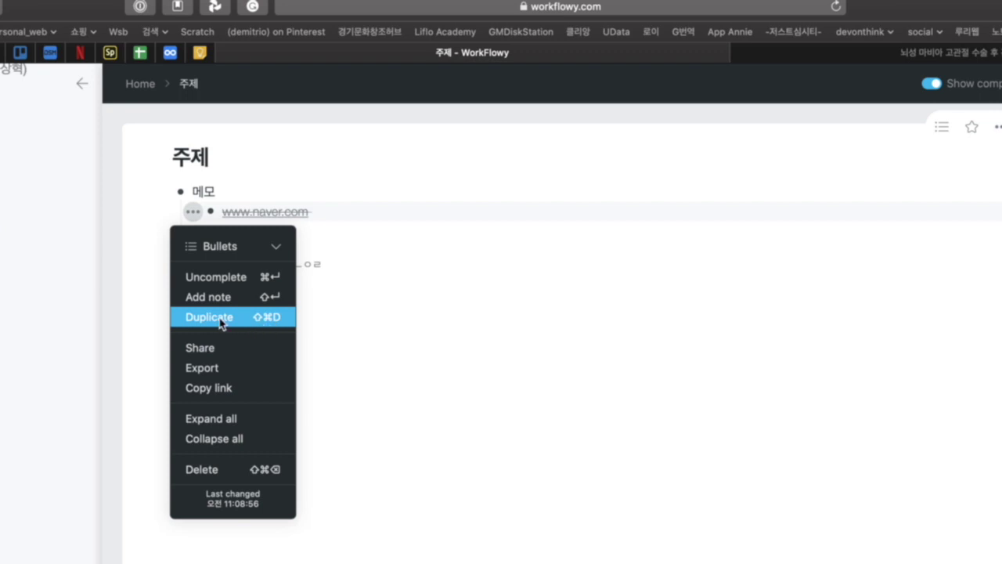
pyautogui.click(376, 407)
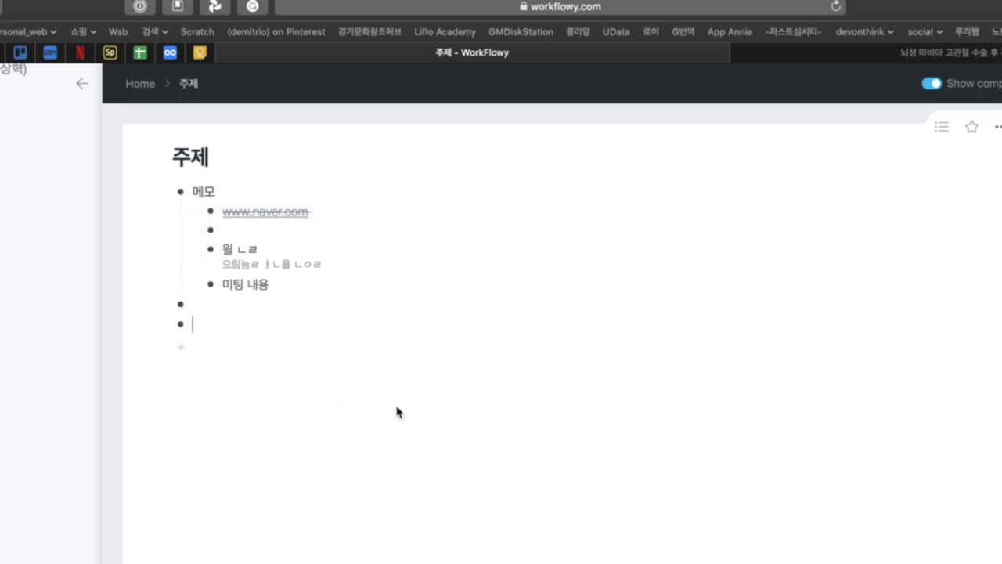
# Step: Open the 메모 bullet as its own page, then view its sharing options and close them
pyautogui.click(180, 191)
pyautogui.click(227, 159)
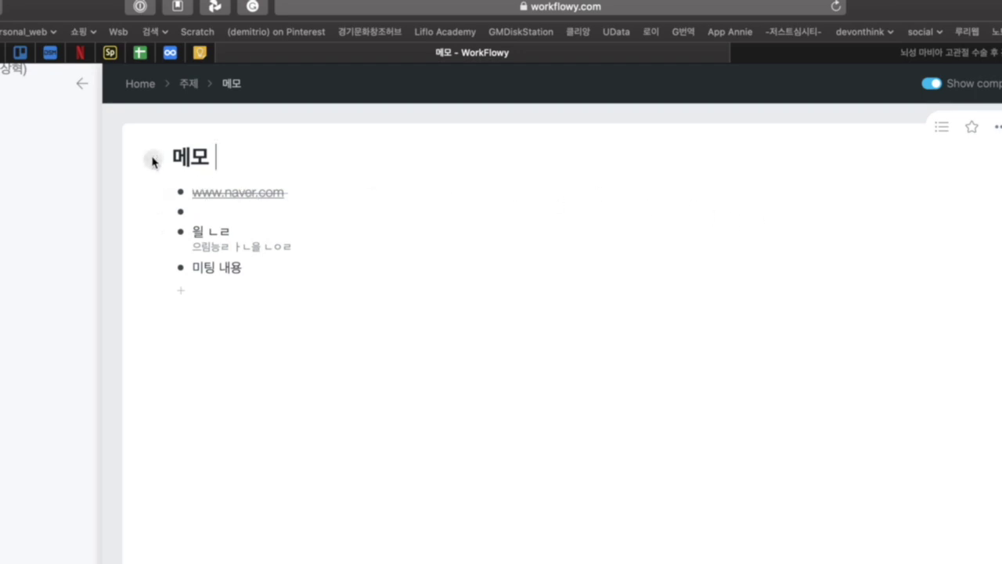
pyautogui.click(152, 162)
pyautogui.click(163, 292)
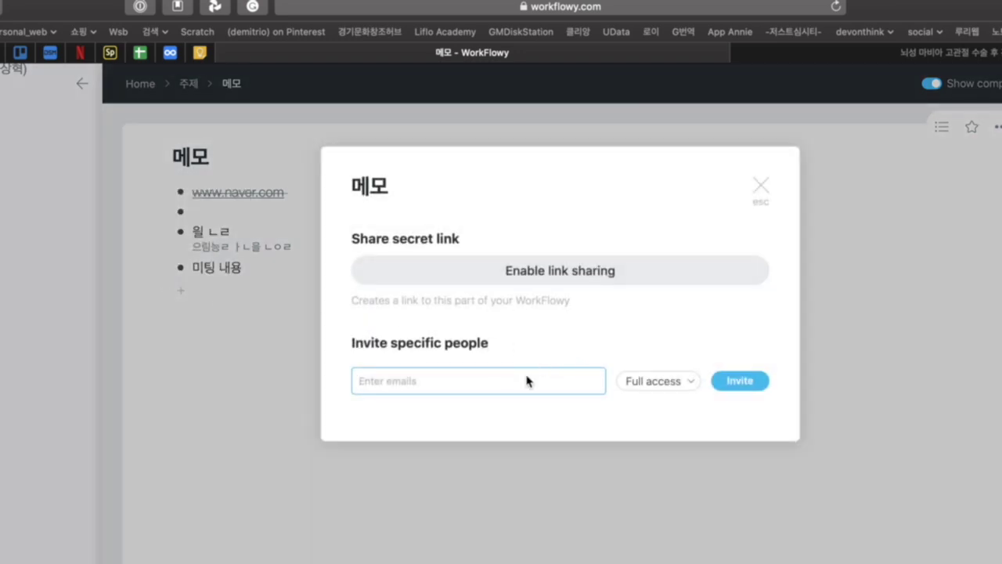
pyautogui.click(761, 187)
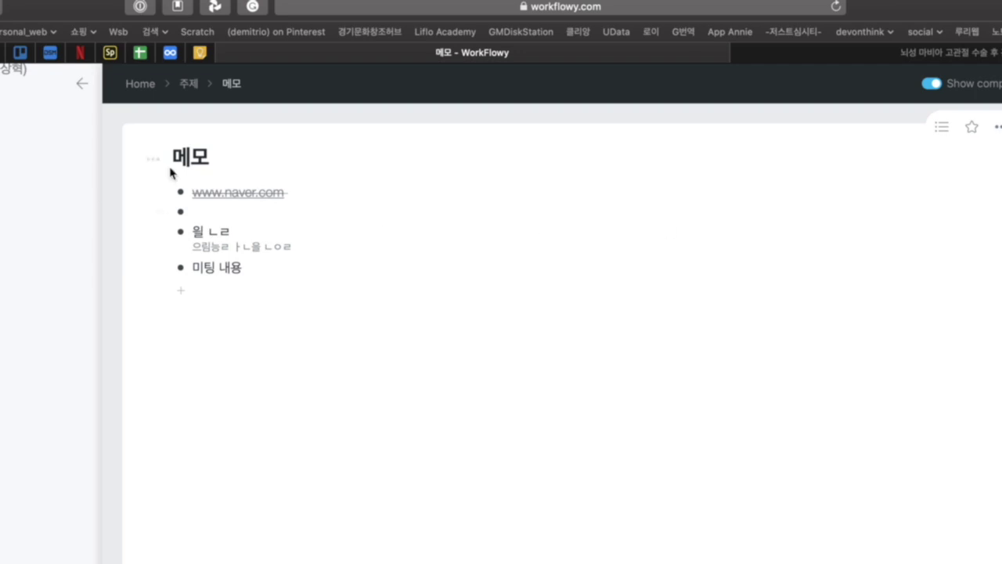
# Step: Preview the 메모 page's export as Formatted, Plain text and OPML, return to Formatted, and close the export
pyautogui.click(153, 159)
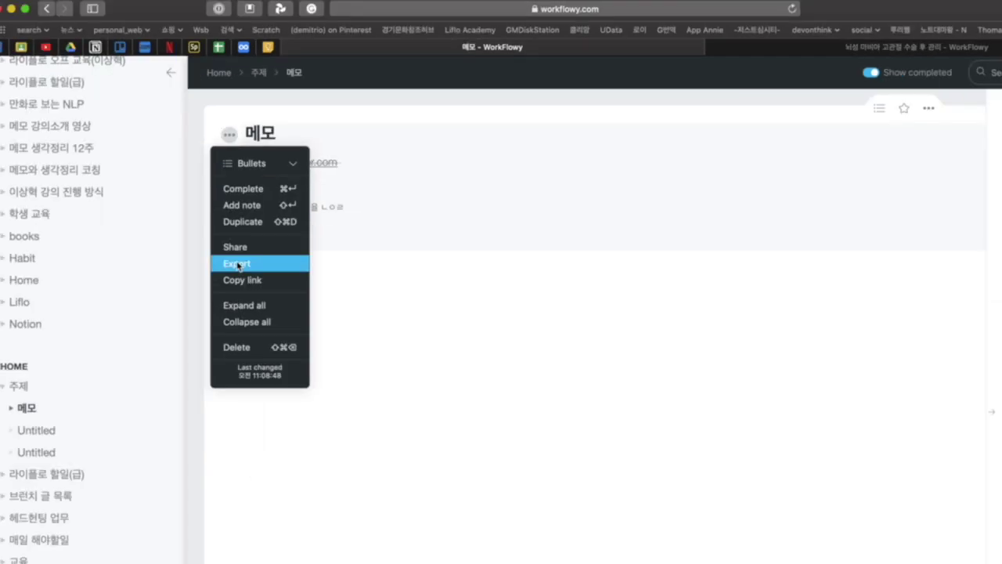
pyautogui.click(161, 315)
pyautogui.click(479, 291)
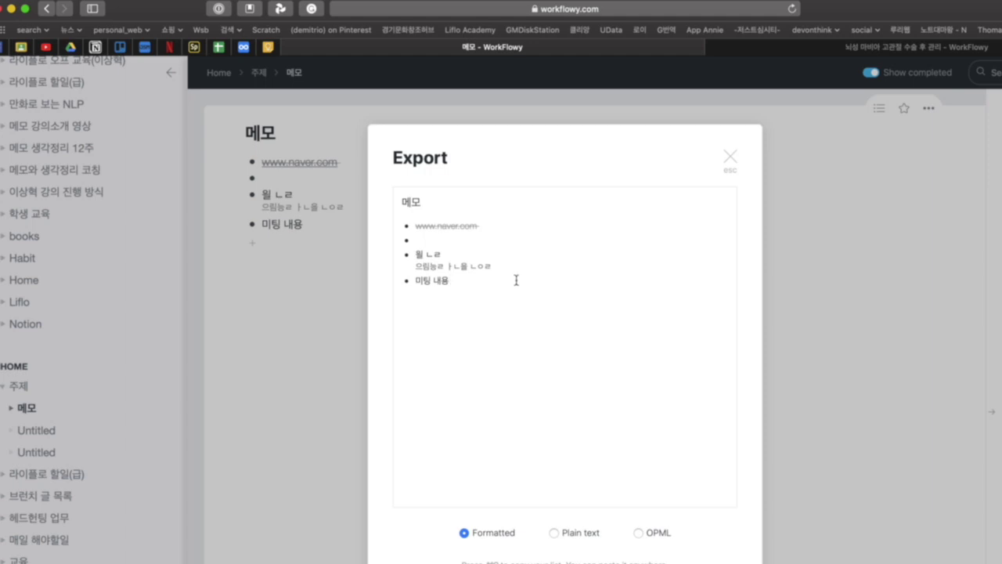
pyautogui.click(555, 534)
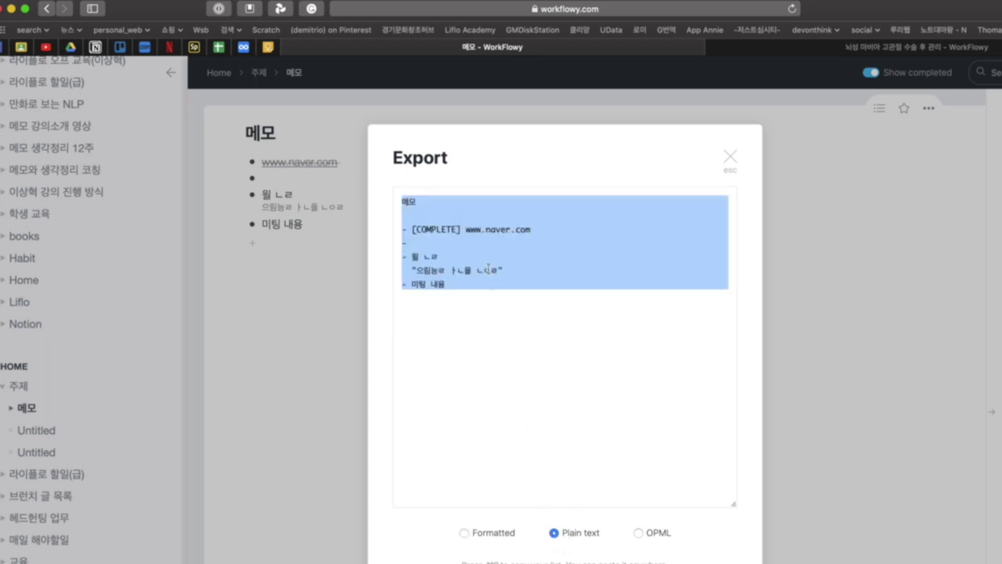
pyautogui.click(572, 345)
pyautogui.click(639, 534)
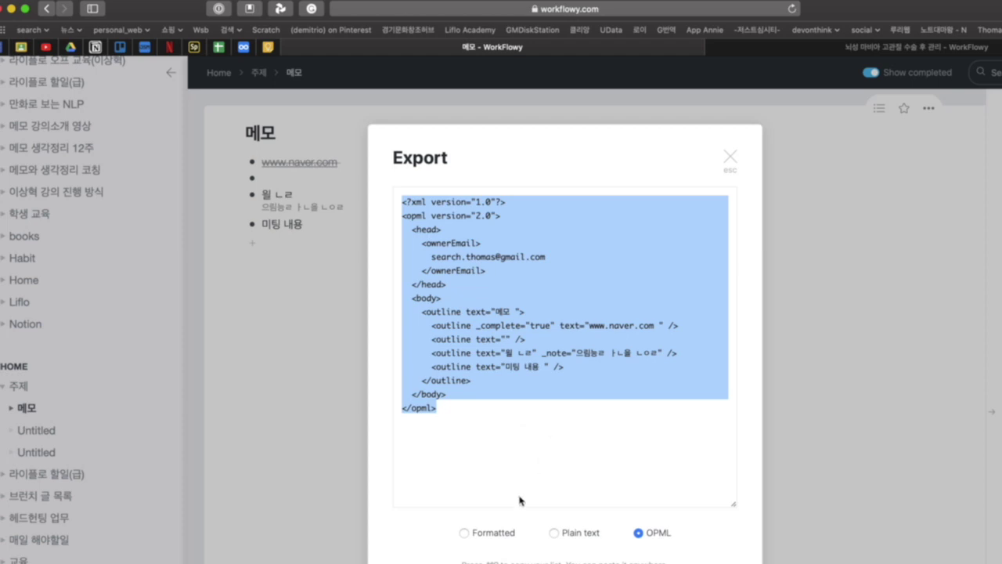
pyautogui.click(464, 533)
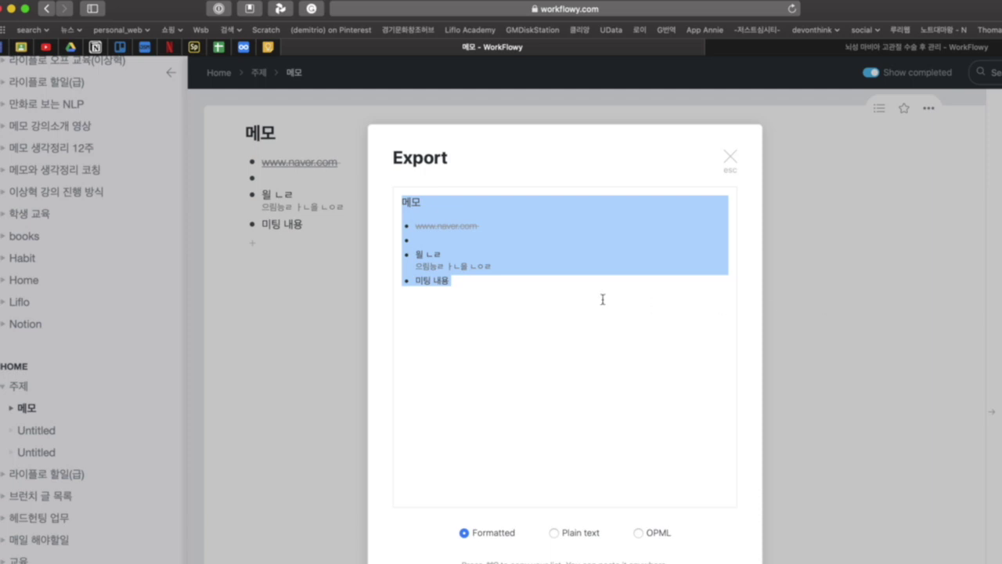
pyautogui.click(806, 327)
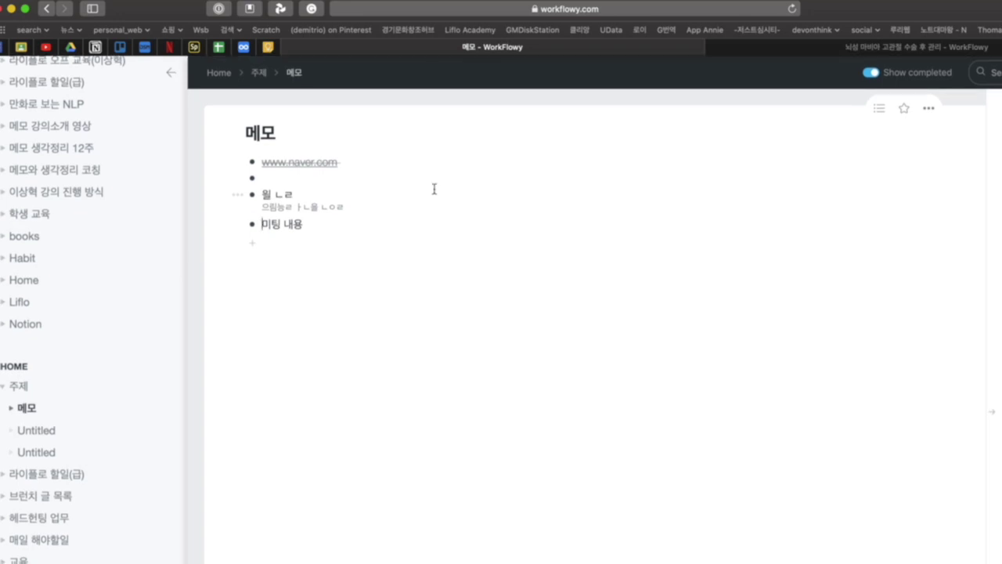
# Step: Switch the 메모 page to board view, then return it to bullets view
pyautogui.click(283, 134)
pyautogui.click(880, 110)
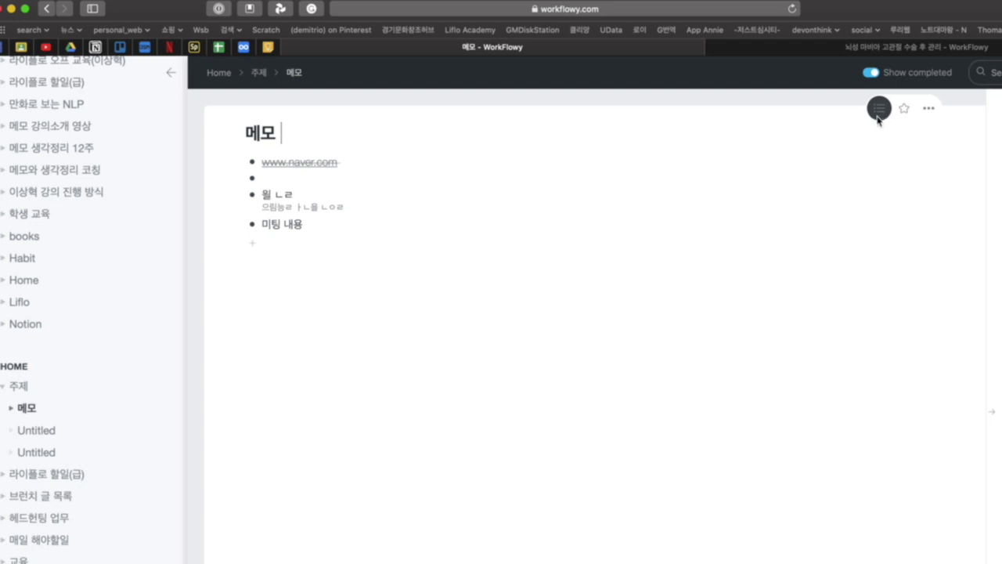
pyautogui.click(880, 111)
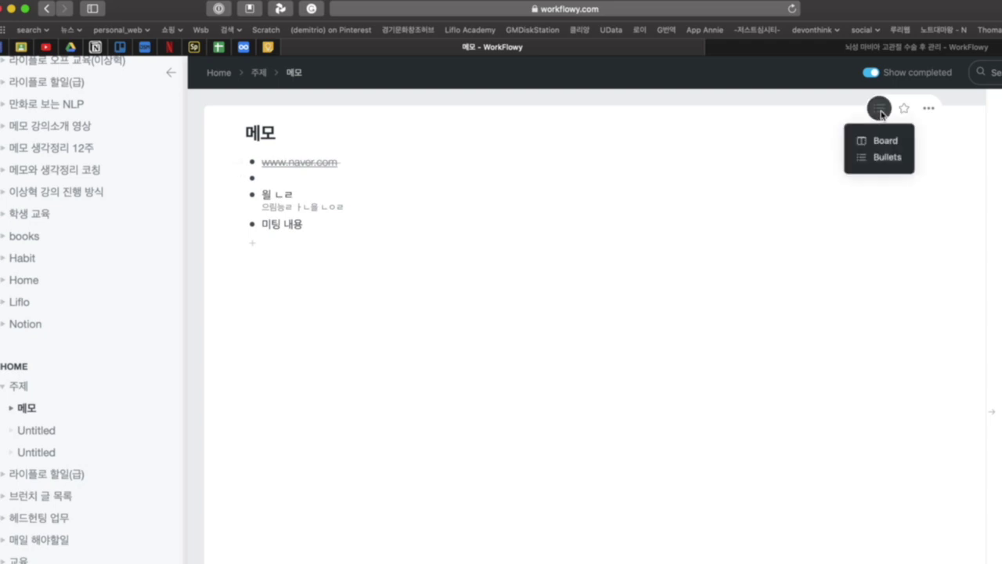
pyautogui.click(881, 144)
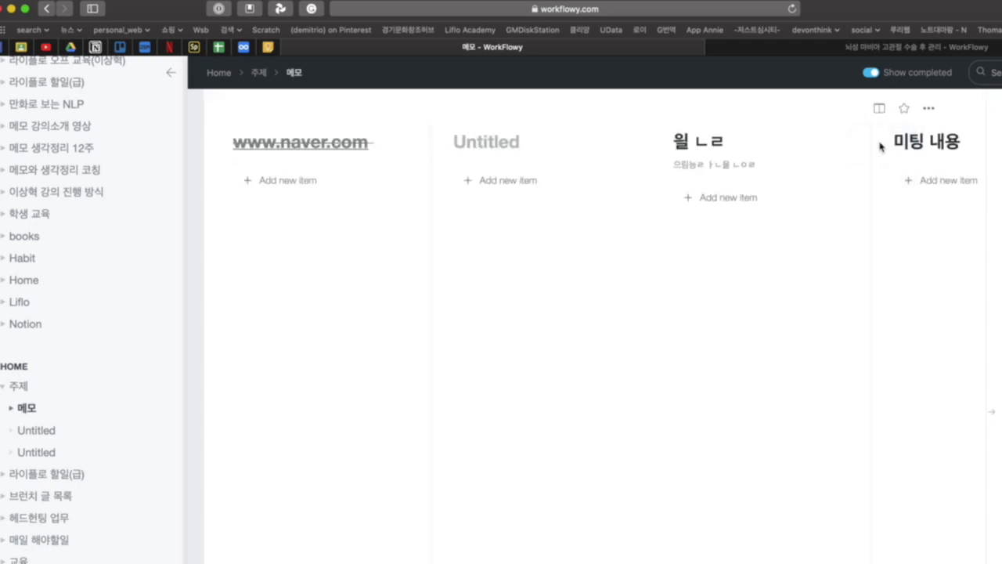
pyautogui.click(879, 108)
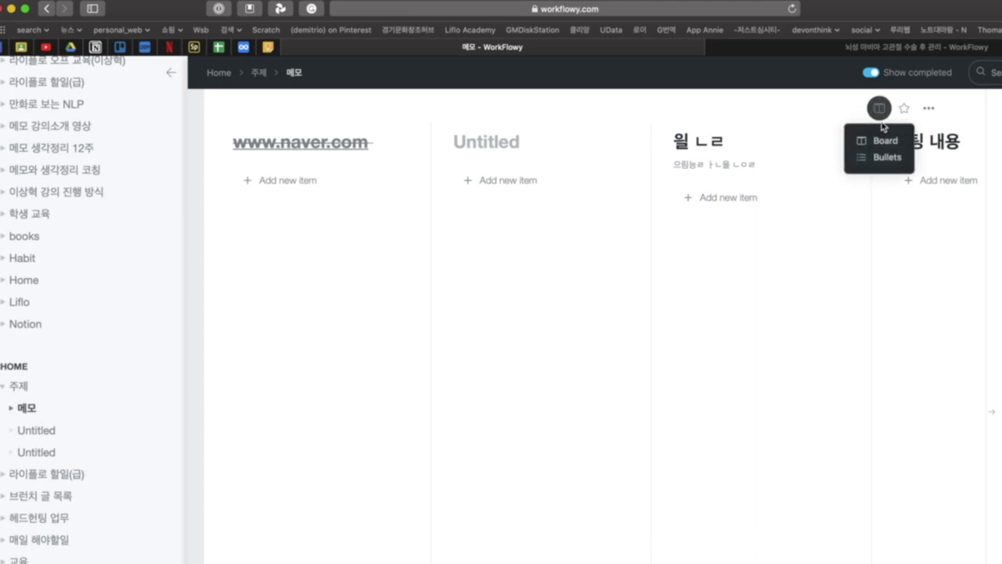
pyautogui.click(878, 157)
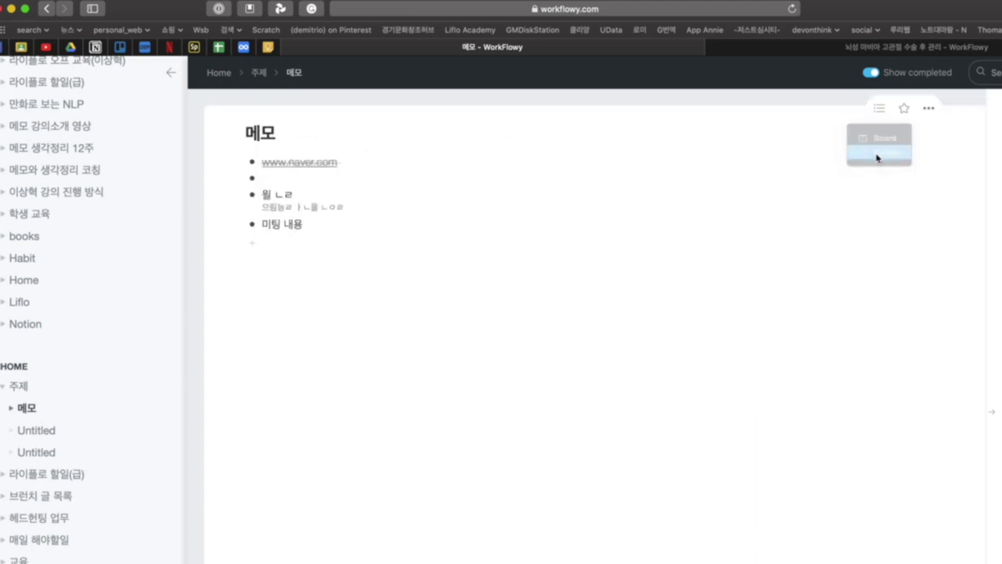
pyautogui.click(351, 167)
pyautogui.press('BackSpace')
pyautogui.press('BackSpace')
pyautogui.press('BackSpace')
pyautogui.press('BackSpace')
pyautogui.press('BackSpace')
pyautogui.press('BackSpace')
pyautogui.press('BackSpace')
pyautogui.press('BackSpace')
pyautogui.press('BackSpace')
pyautogui.press('BackSpace')
pyautogui.press('BackSpace')
pyautogui.press('BackSpace')
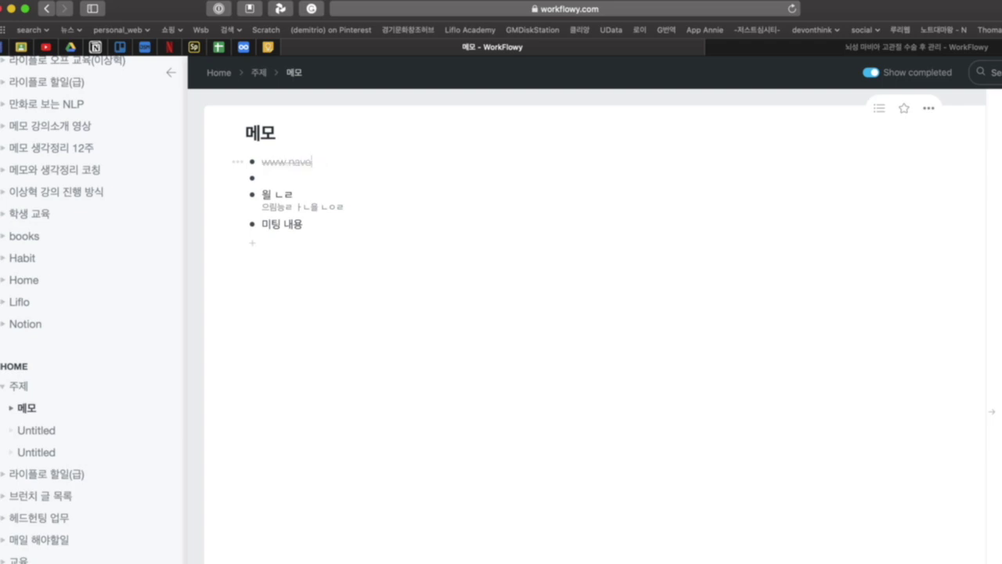
pyautogui.press('BackSpace')
pyautogui.press('BackSpace')
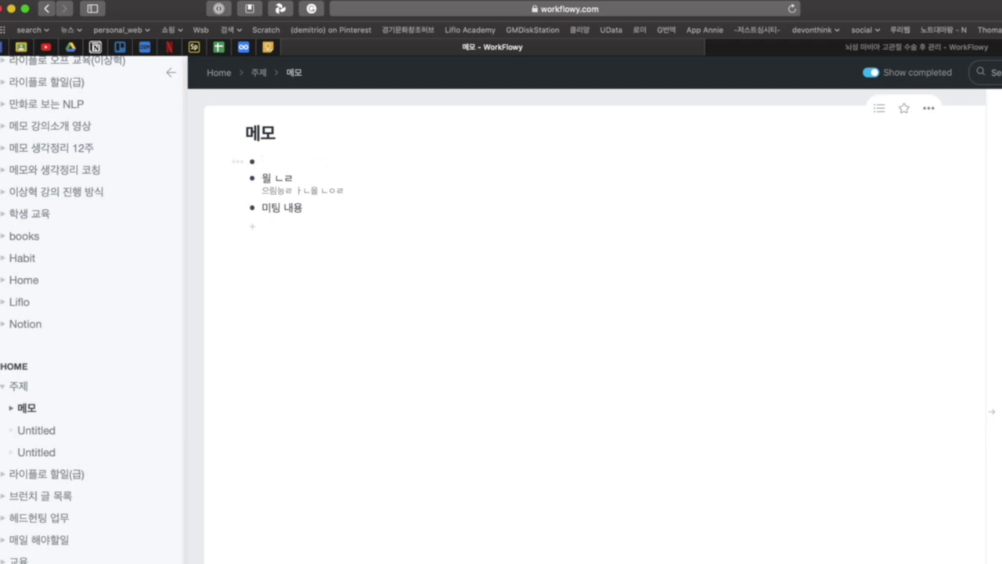
# Step: Name the three bullets on the 메모 page 1번, 2번 and 3번
pyautogui.write('1버')
pyautogui.press('BackSpace')
pyautogui.press('BackSpace')
pyautogui.write('1번')
pyautogui.hotkey('shift', 'Right')
pyautogui.hotkey('shift', 'Right')
pyautogui.hotkey('shift', 'Right')
pyautogui.hotkey('shift', 'Right')
pyautogui.write('2번')
pyautogui.press('BackSpace')
pyautogui.press('BackSpace')
pyautogui.press('BackSpace')
pyautogui.press('BackSpace')
pyautogui.press('BackSpace')
pyautogui.press('BackSpace')
pyautogui.write('3번')
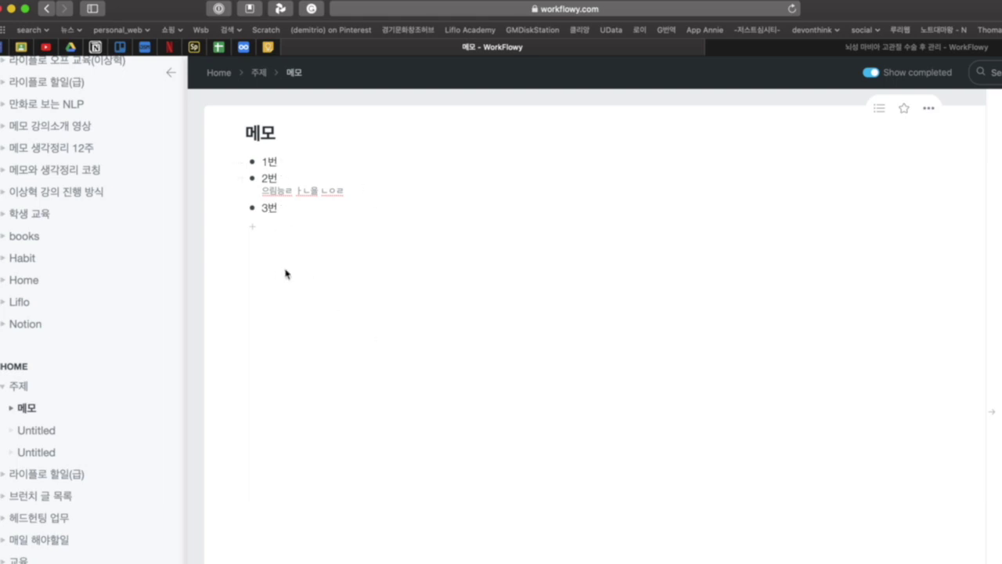
# Step: Switch the 메모 page to board view and rename the 1번 column as todo
pyautogui.click(880, 108)
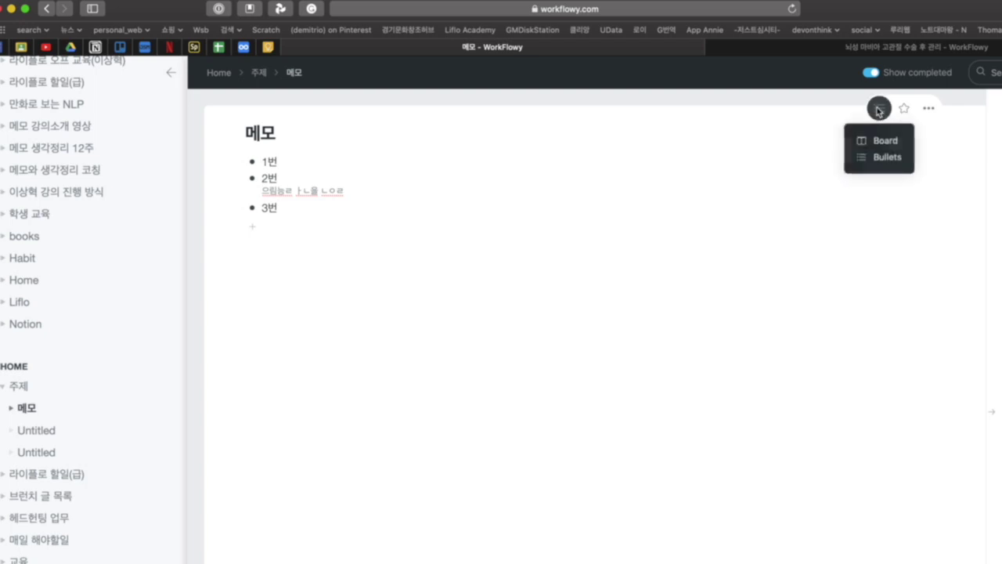
pyautogui.click(880, 139)
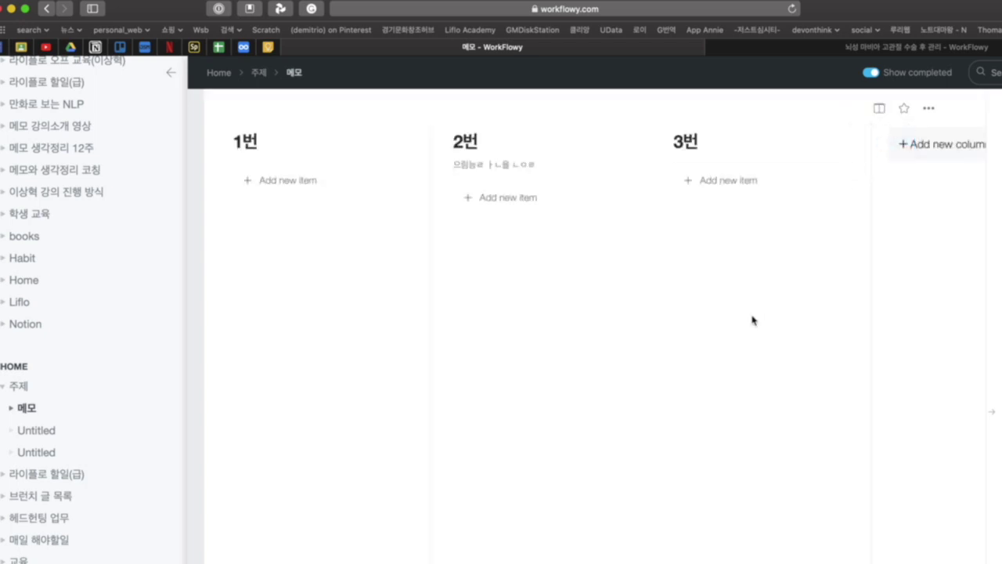
pyautogui.click(257, 142)
pyautogui.press('BackSpace')
pyautogui.press('BackSpace')
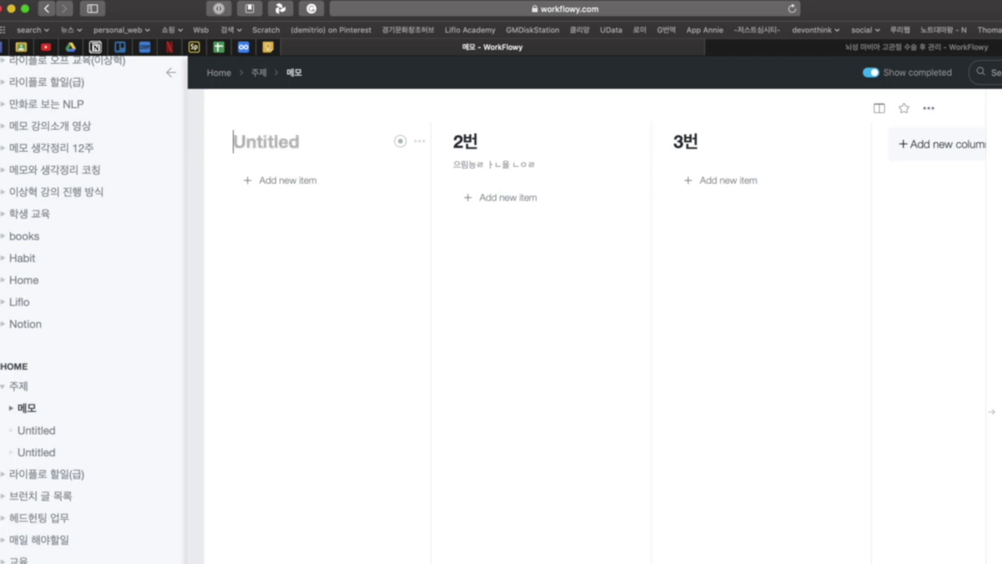
pyautogui.write('새')
pyautogui.press('BackSpace')
pyautogui.write('todo')
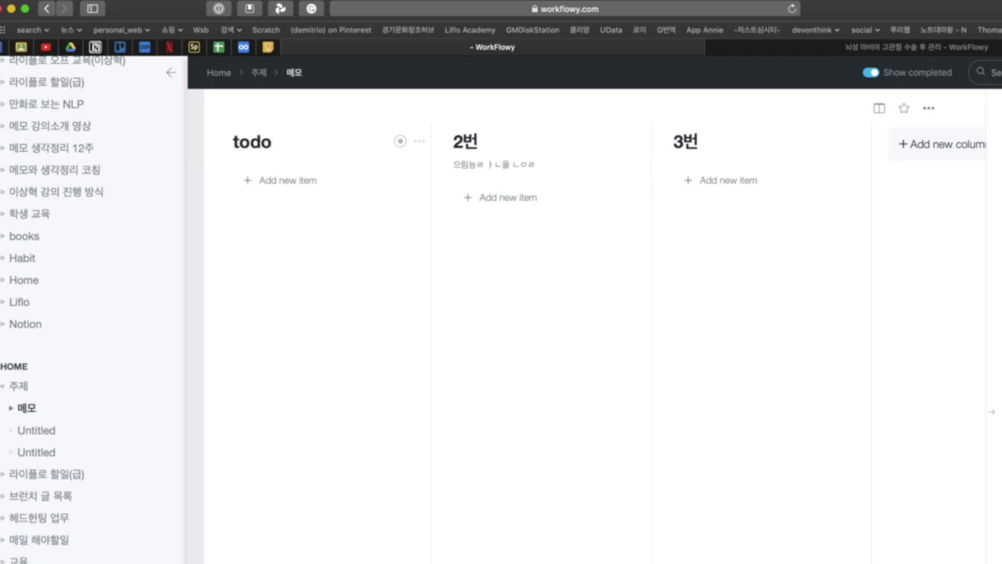
# Step: Rename the 2번 column as doing and the 3번 column as done
pyautogui.click(482, 141)
pyautogui.press('BackSpace')
pyautogui.press('BackSpace')
pyautogui.write('doing')
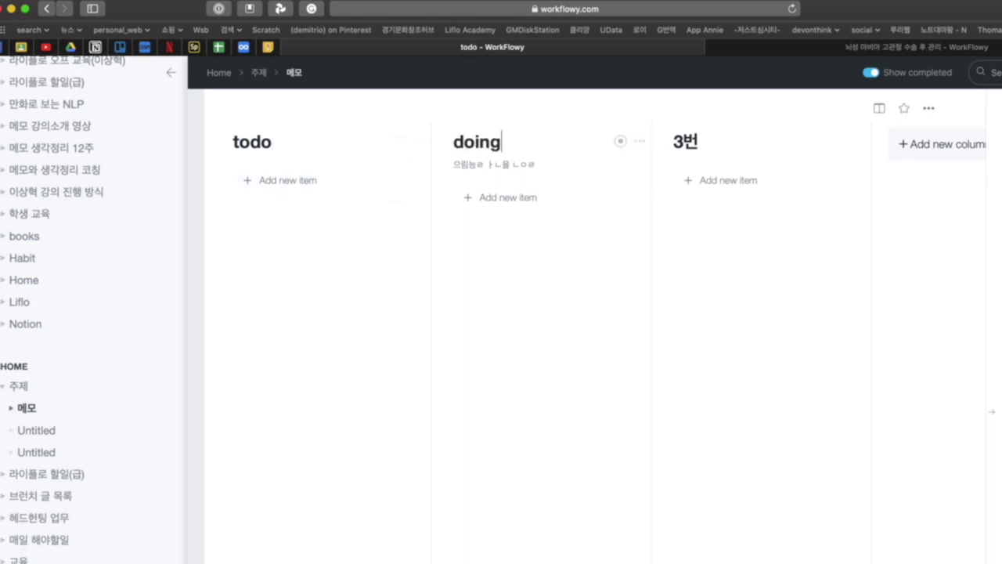
pyautogui.click(717, 139)
pyautogui.press('BackSpace')
pyautogui.press('BackSpace')
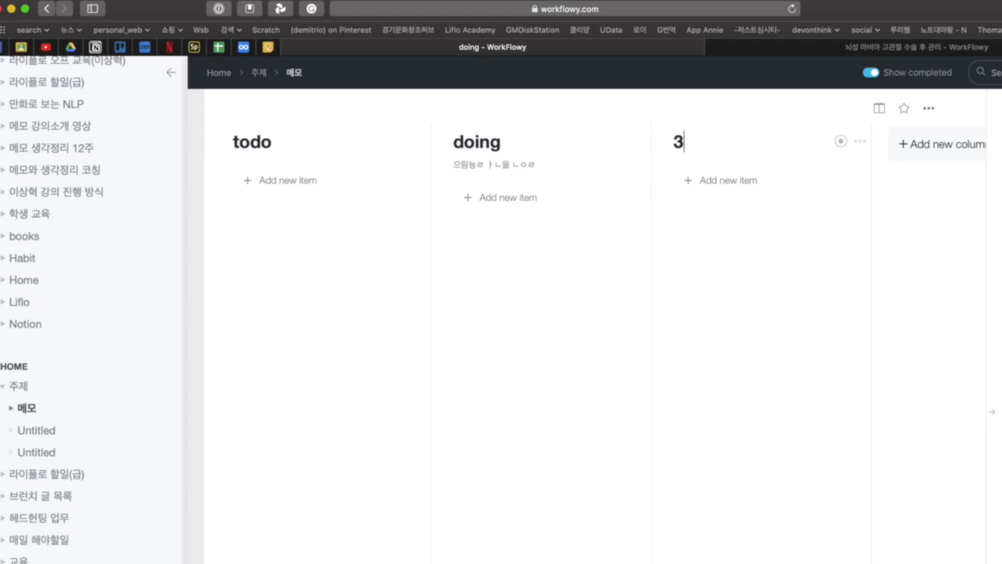
pyautogui.write('done')
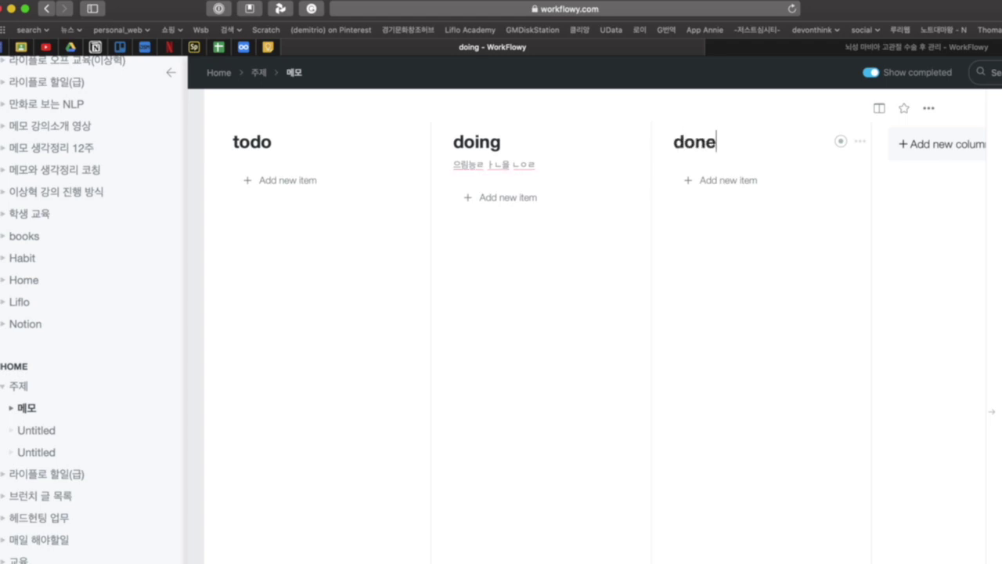
# Step: Add seven items to the todo column: ㅇㄴㄹㄴㅇㅁㄹ, ㅇㄹ, ㅁㄴㅇ, ㄹ, ㄴㅇㄹ, ㄴ and ㅇㄹ
pyautogui.click(249, 181)
pyautogui.write('ㅇㄴㄹㄴㅇㅁㄹ')
pyautogui.press('Return')
pyautogui.write('ㅇㄹ ㅁㄴㅇ ㄹ')
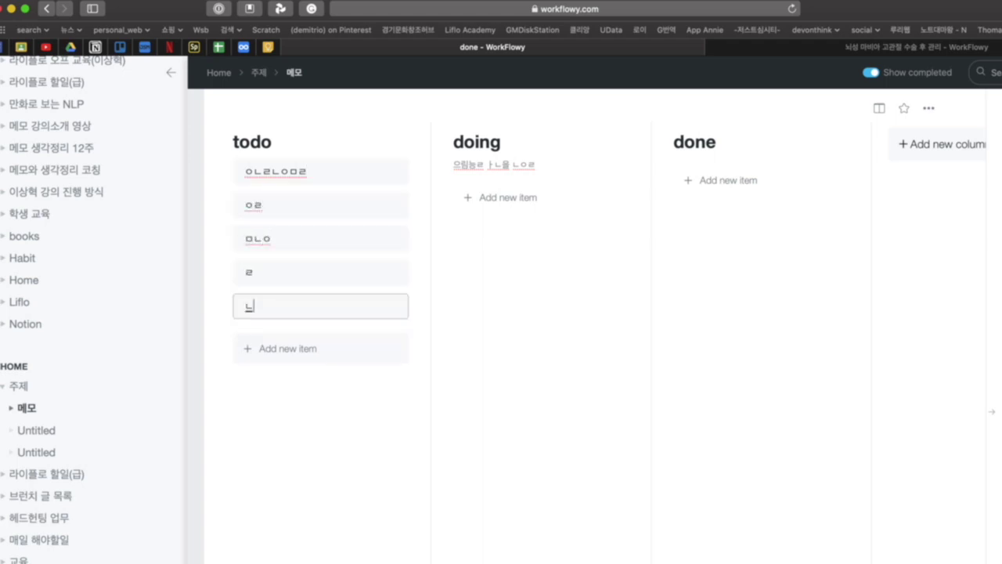
pyautogui.write(' ㄴㅇㄹ ㄴ ㅇㄹ')
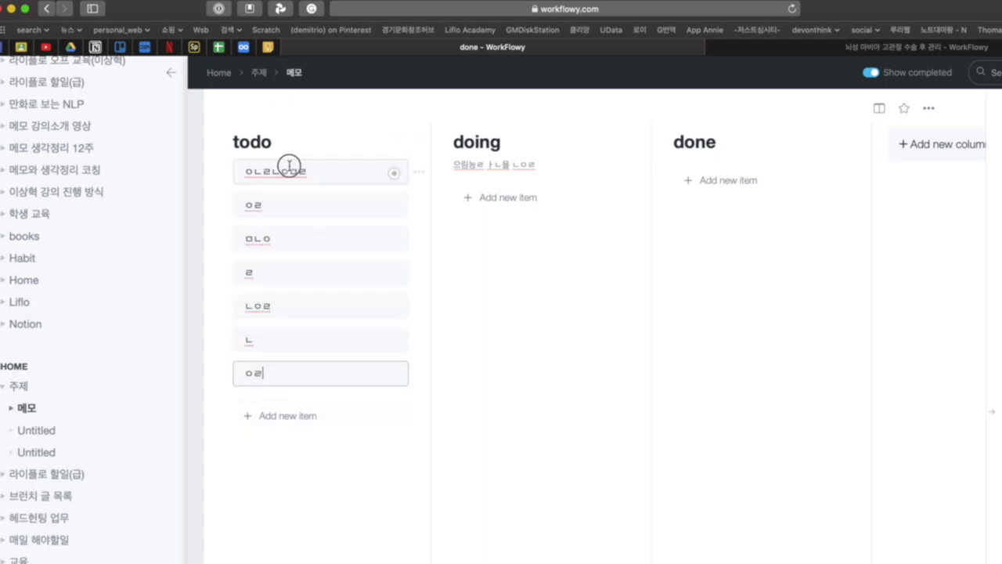
# Step: Move the first two todo cards, ㅇㄴㄹㄴㅇㅁㄹ and ㅇㄹ, into the doing column in the same order
pyautogui.moveTo(393, 173); pyautogui.dragTo(499, 182)
pyautogui.moveTo(395, 179); pyautogui.dragTo(585, 223)
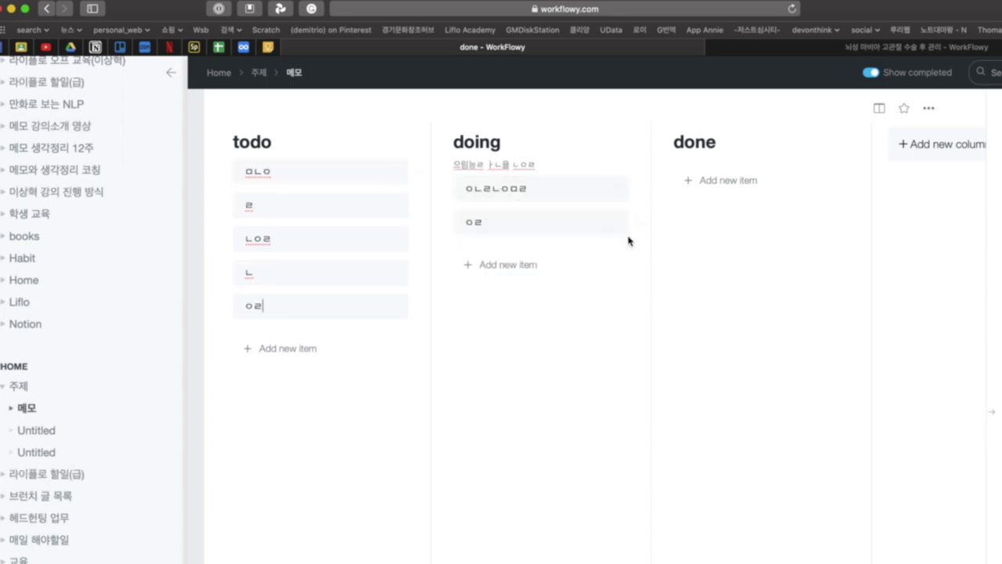
# Step: View the sharing options of the 메모 page and close them without enabling a link or inviting anyone
pyautogui.click(928, 108)
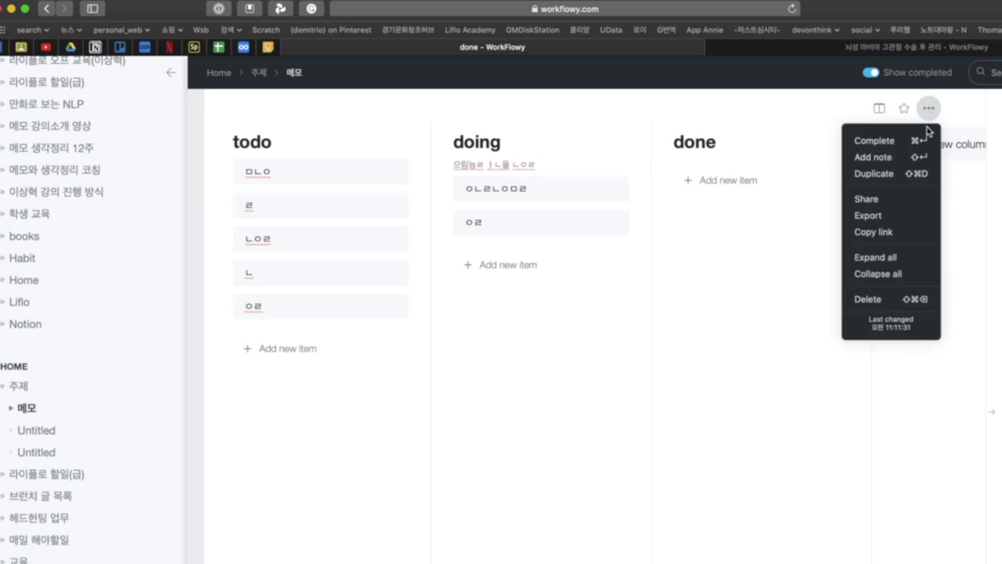
pyautogui.click(867, 201)
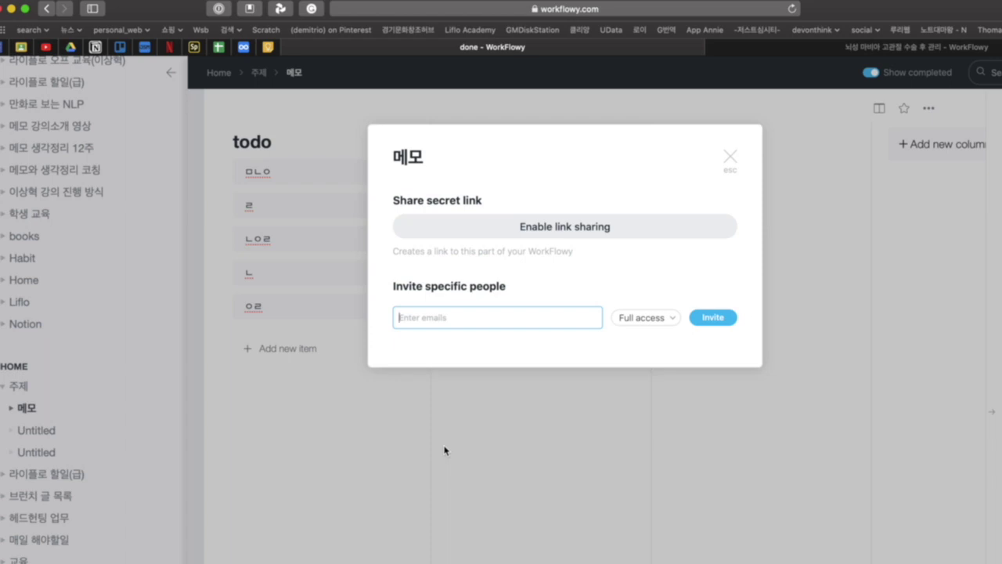
pyautogui.click(729, 156)
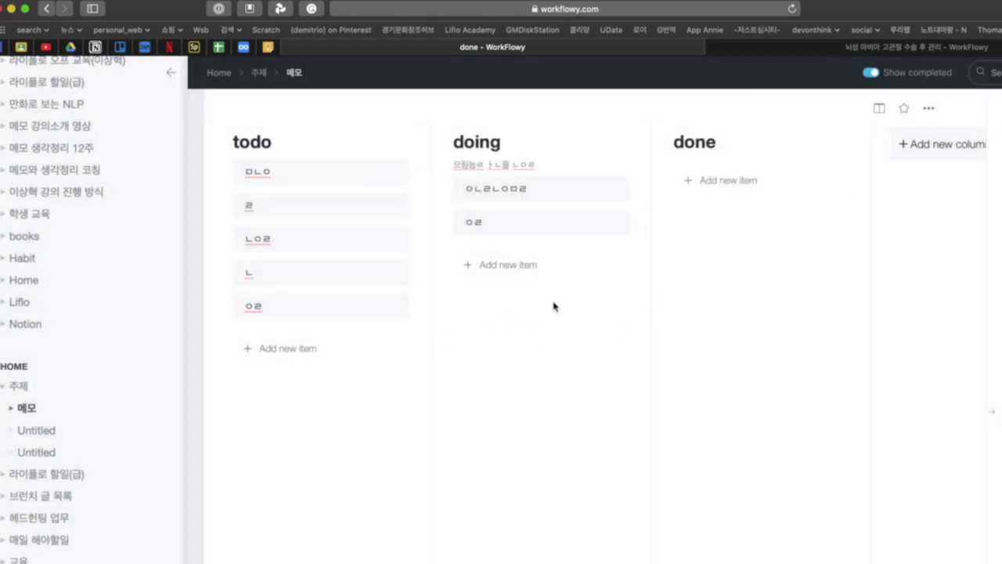
# Step: Switch the 메모 page back to bullets view and look over the options available for the done bullet
pyautogui.click(879, 108)
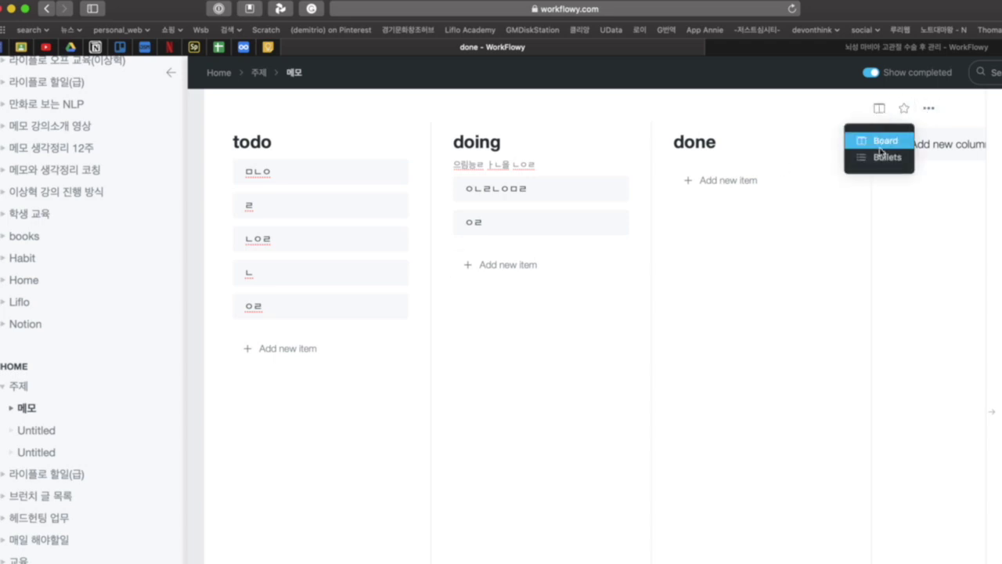
pyautogui.click(879, 155)
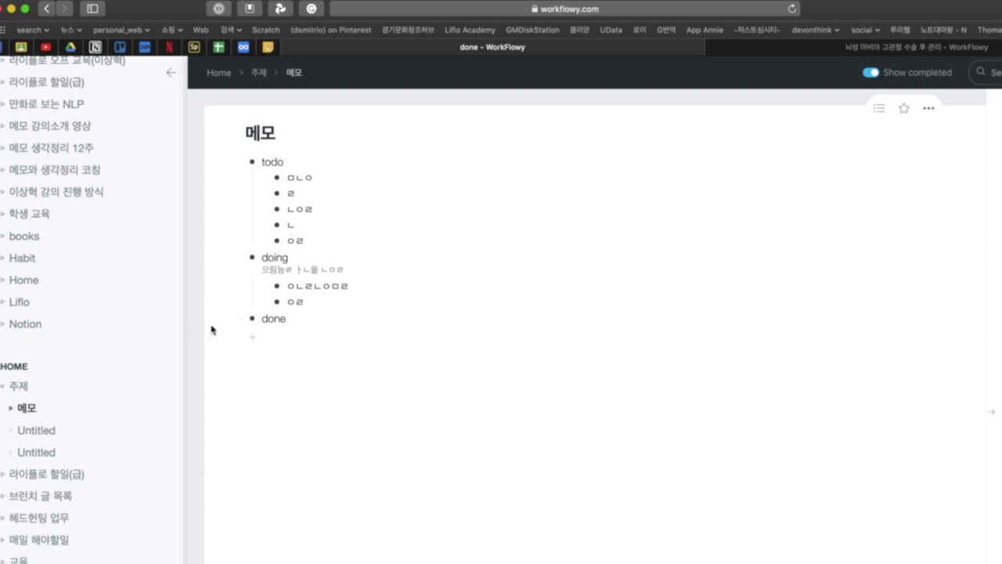
pyautogui.click(238, 318)
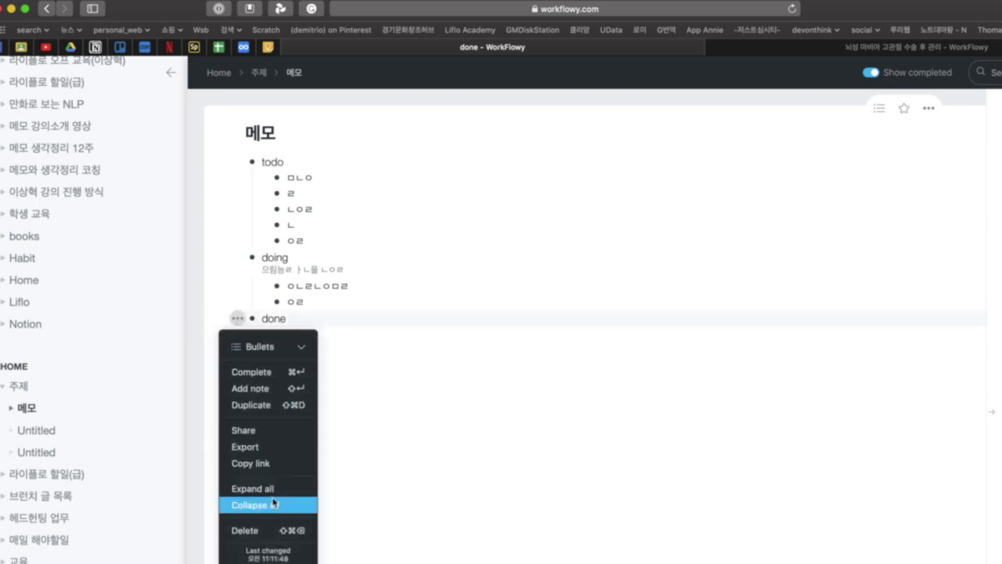
pyautogui.click(436, 417)
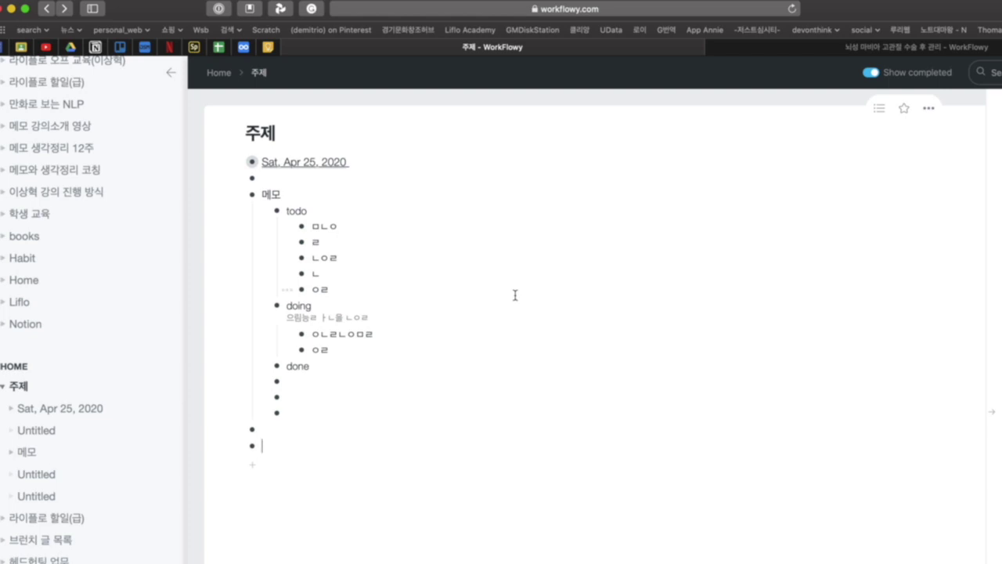
pyautogui.scroll(4, 105, 325)
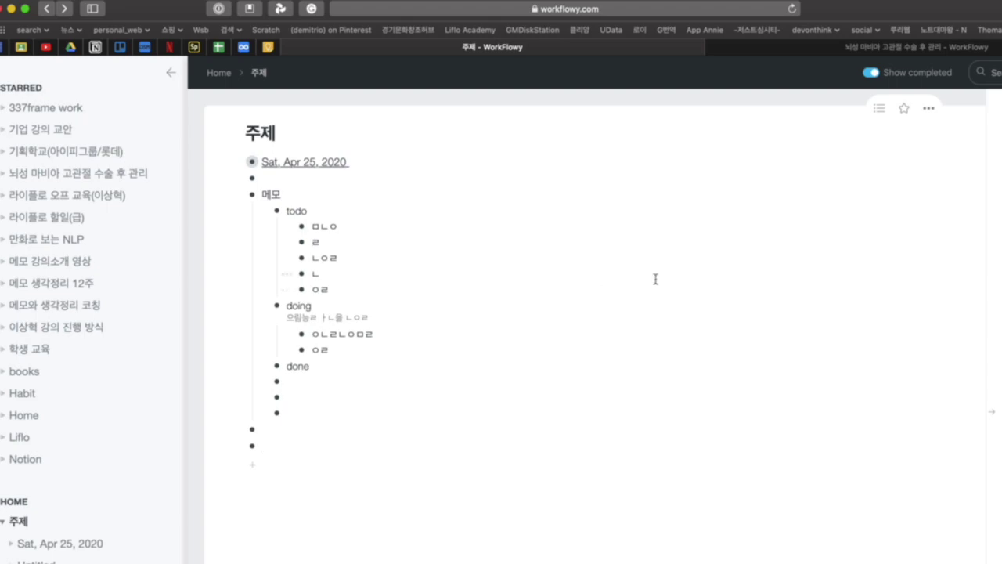